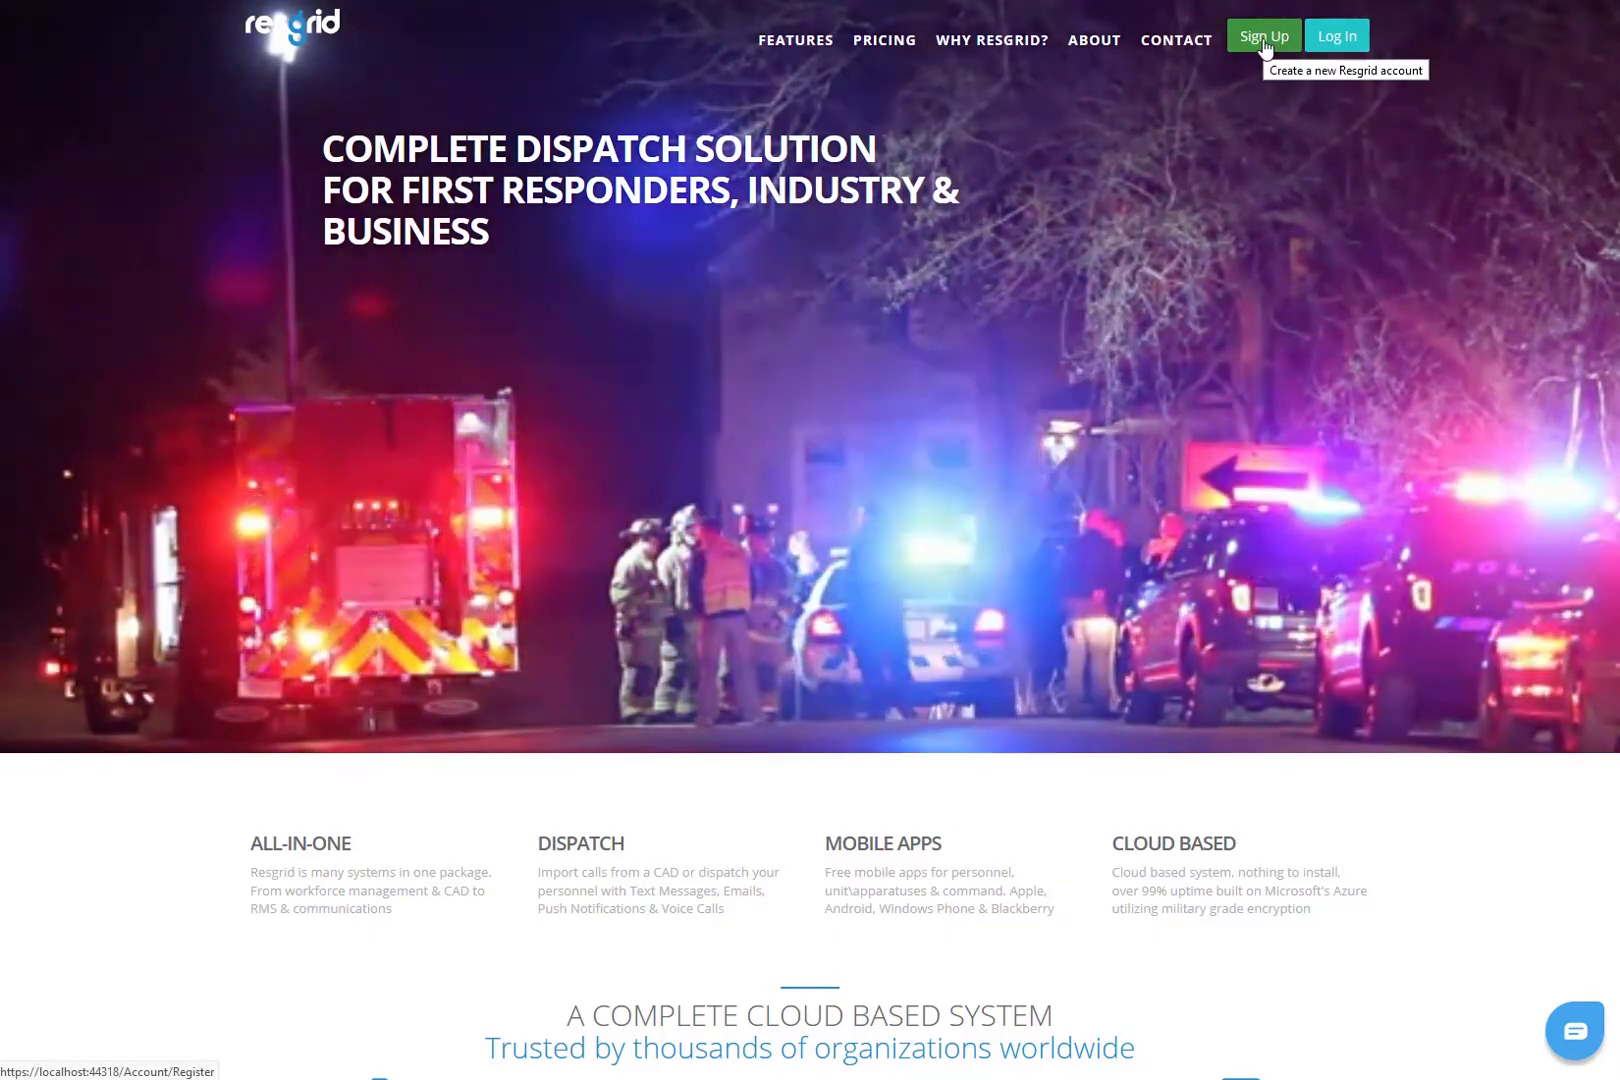
- Open the Sign Up registration page from the Resgrid home page's top navigation
{"action": "left_click", "coordinate": [1264, 42]}
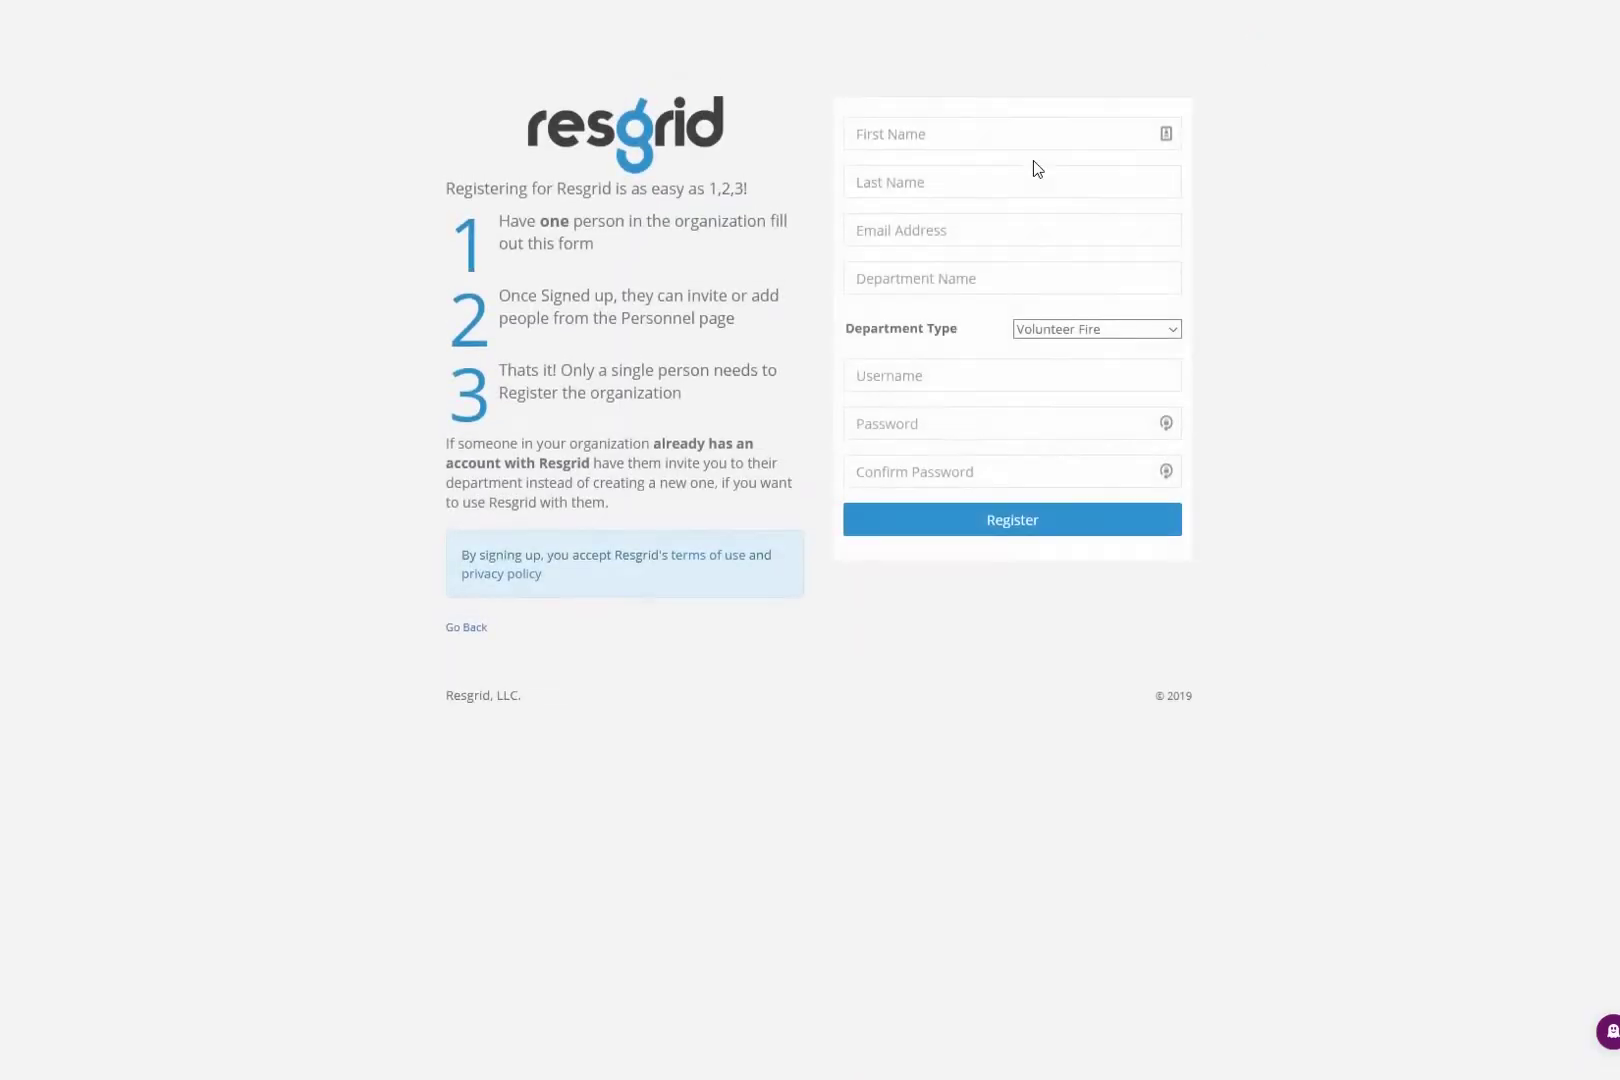
- Enter the registrant's first name, last name and e-mail, and name the department 'Demo 5555'
{"action": "left_click", "coordinate": [1010, 133]}
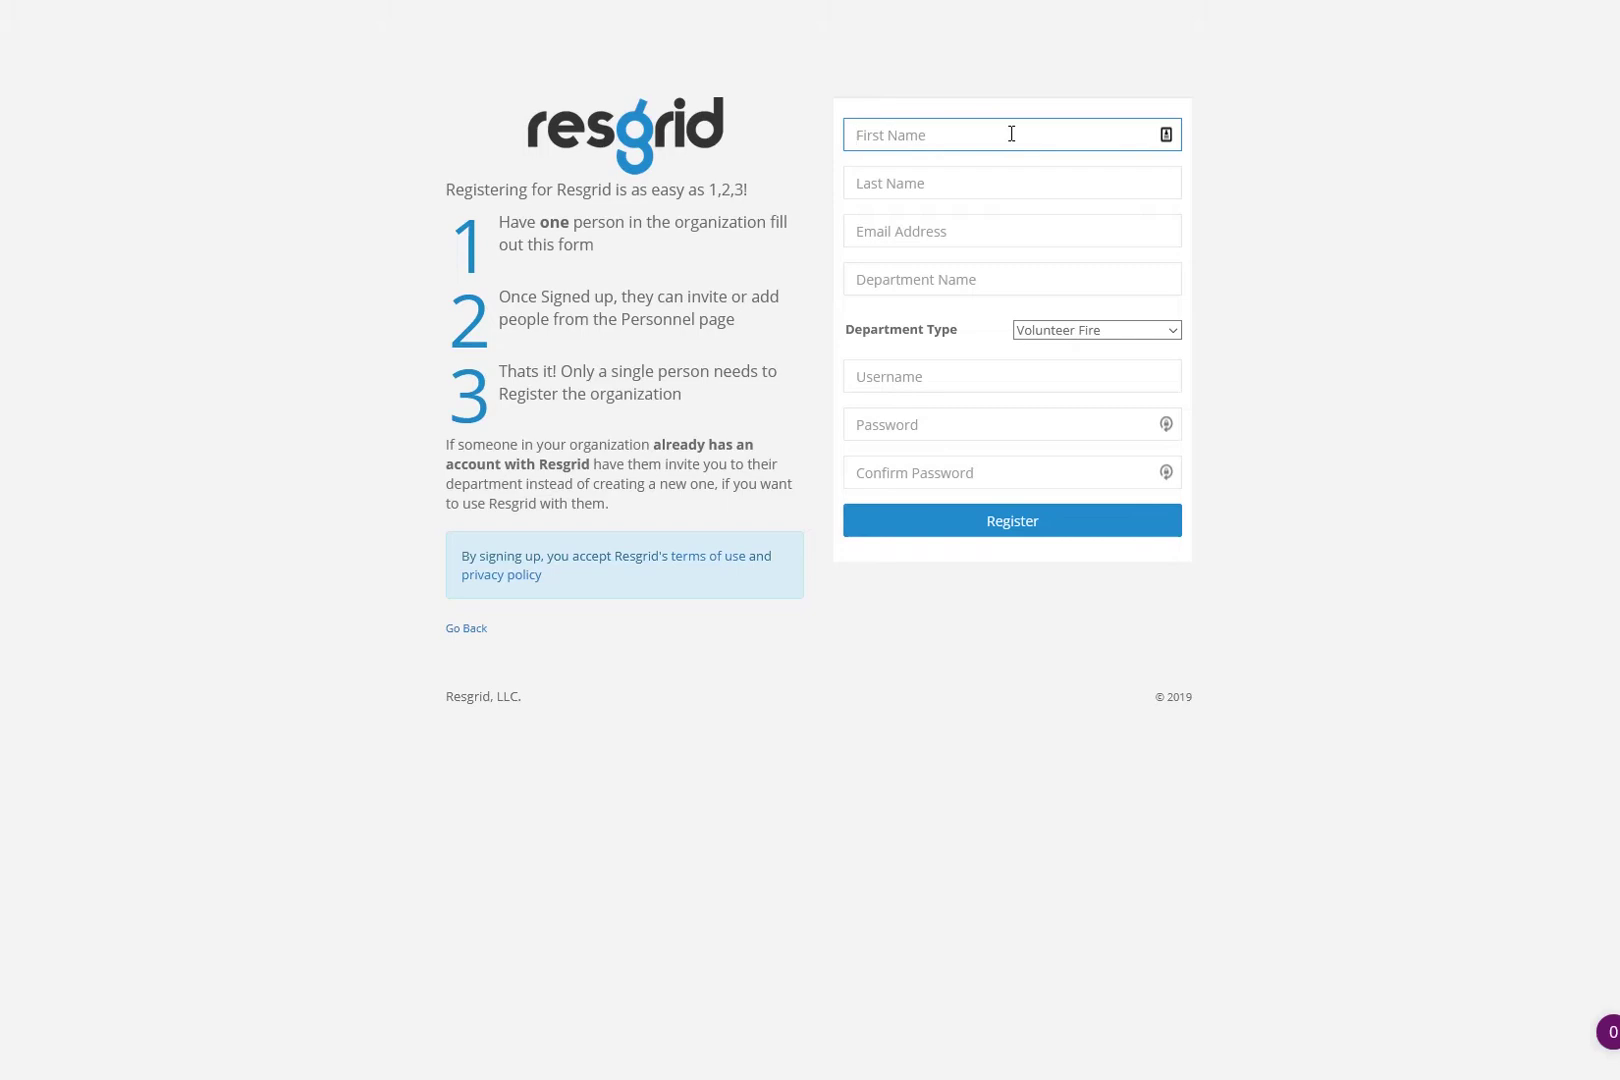
{"action": "type", "text": "Shawn"}
{"action": "key", "text": "Tab"}
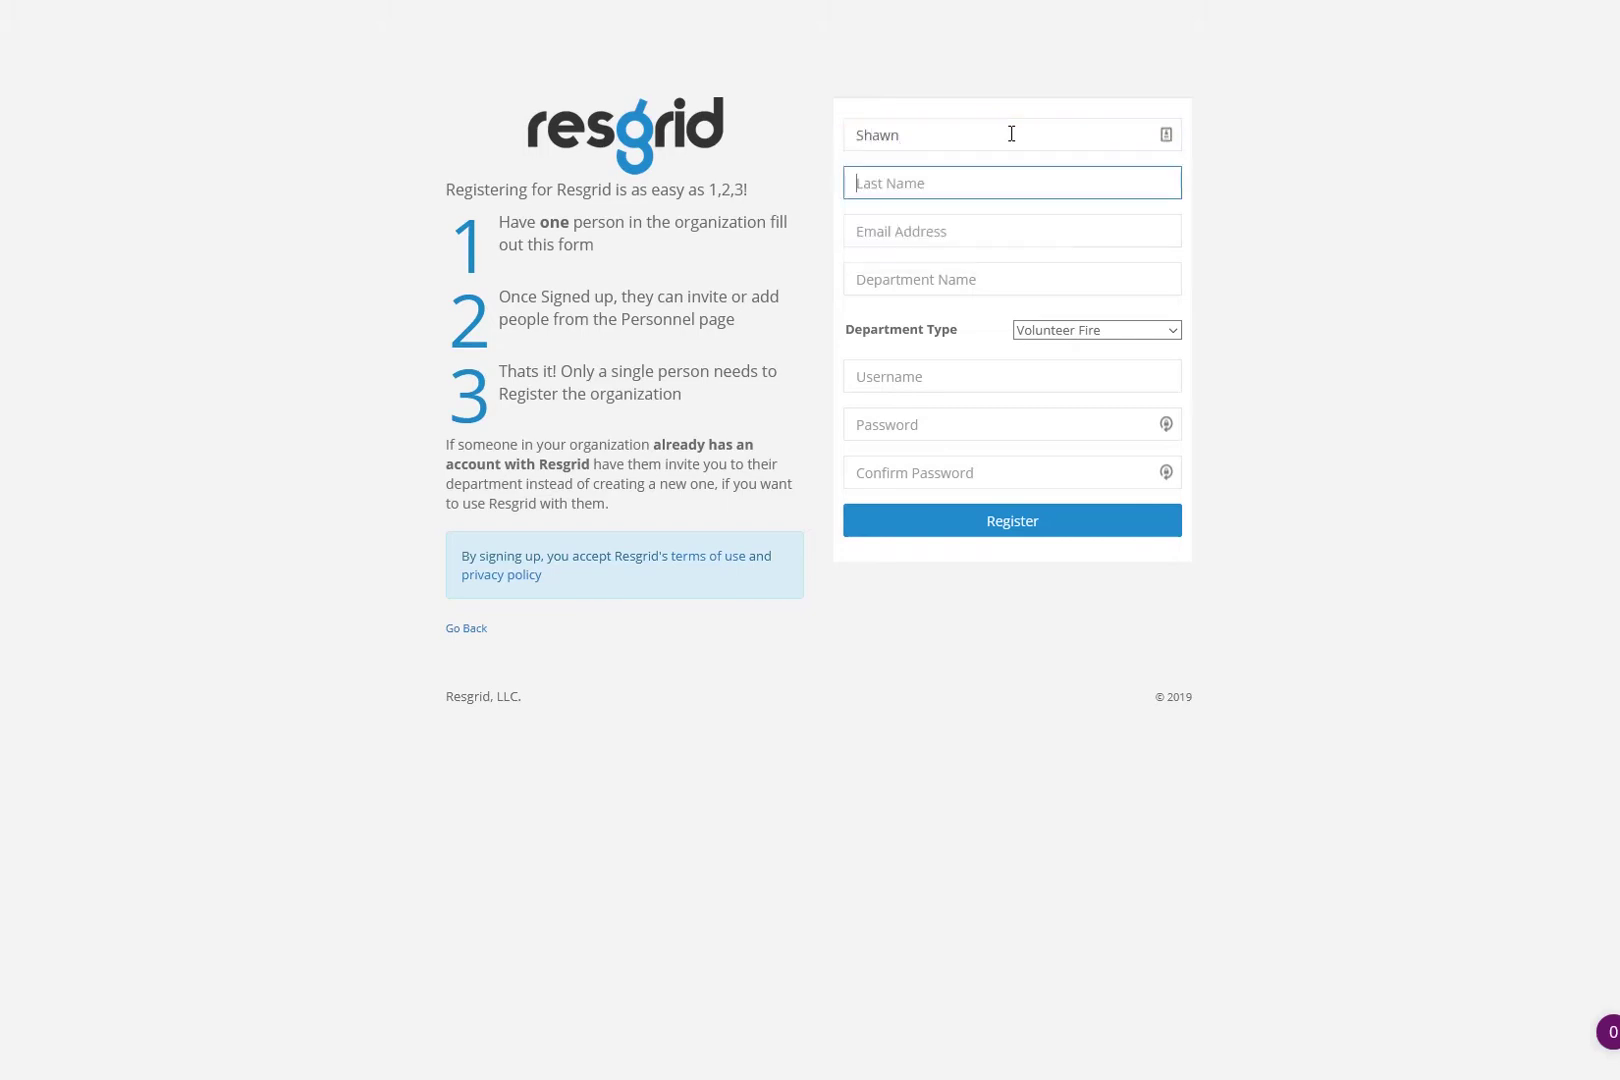
{"action": "type", "text": "Demo555"}
{"action": "key", "text": "Tab"}
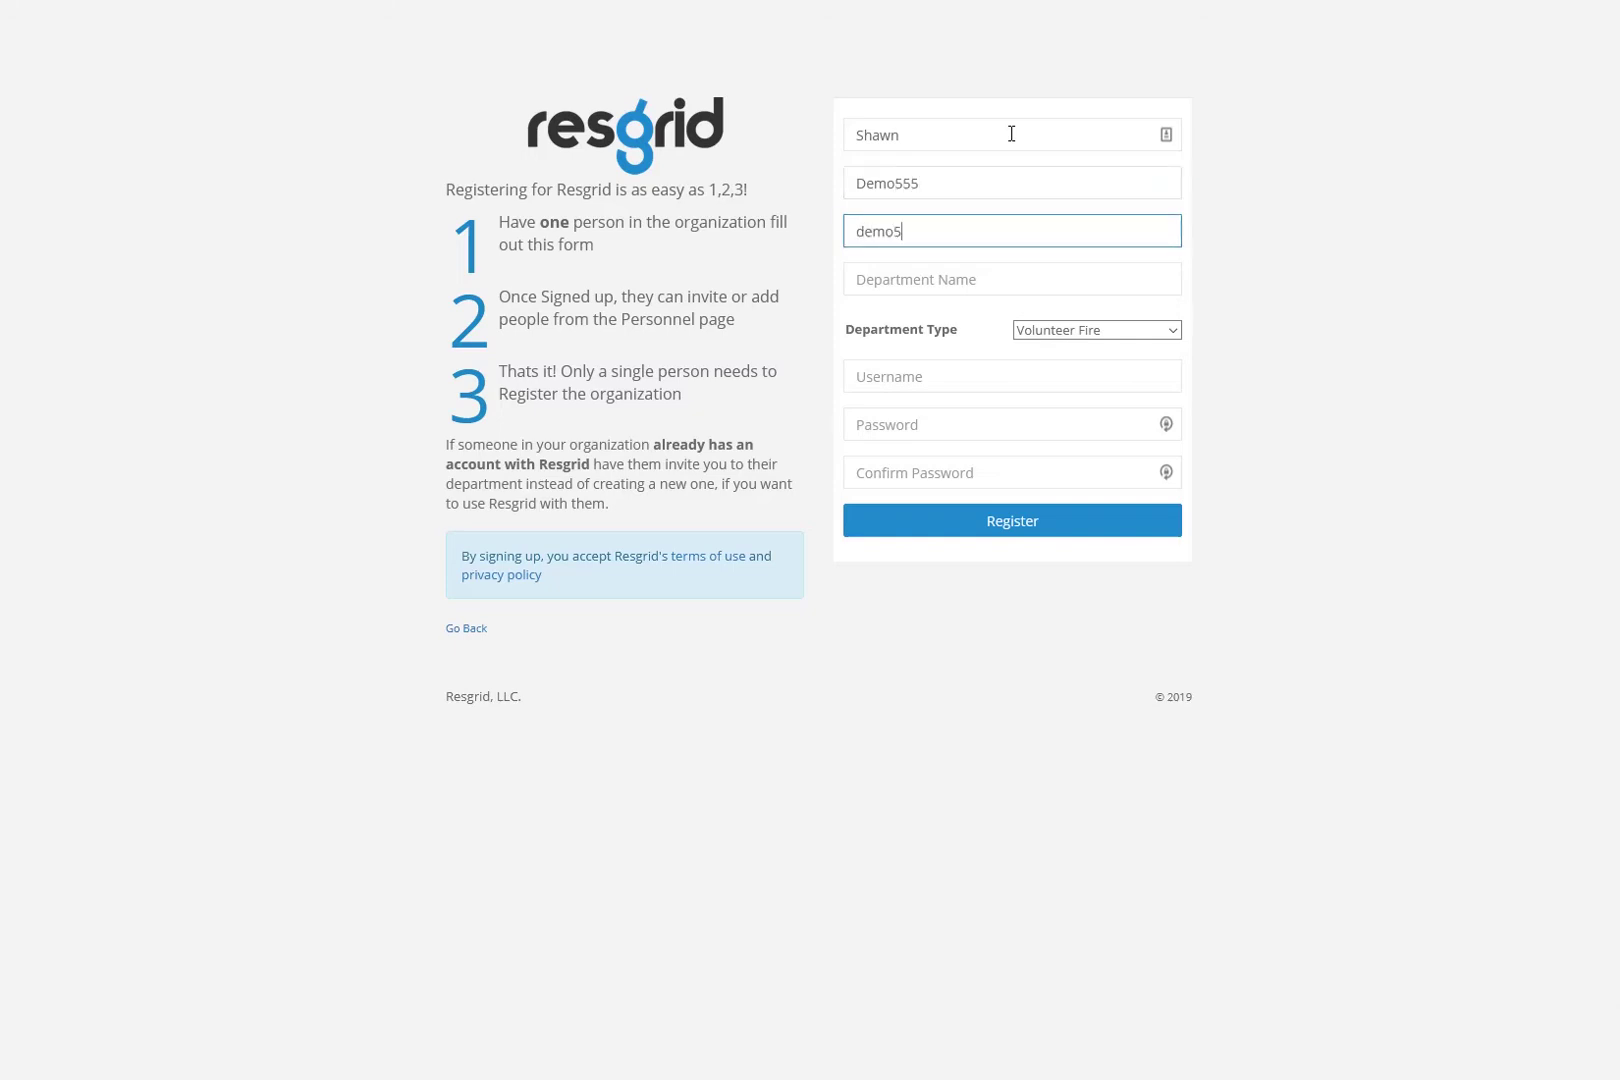
{"action": "key", "text": "Tab"}
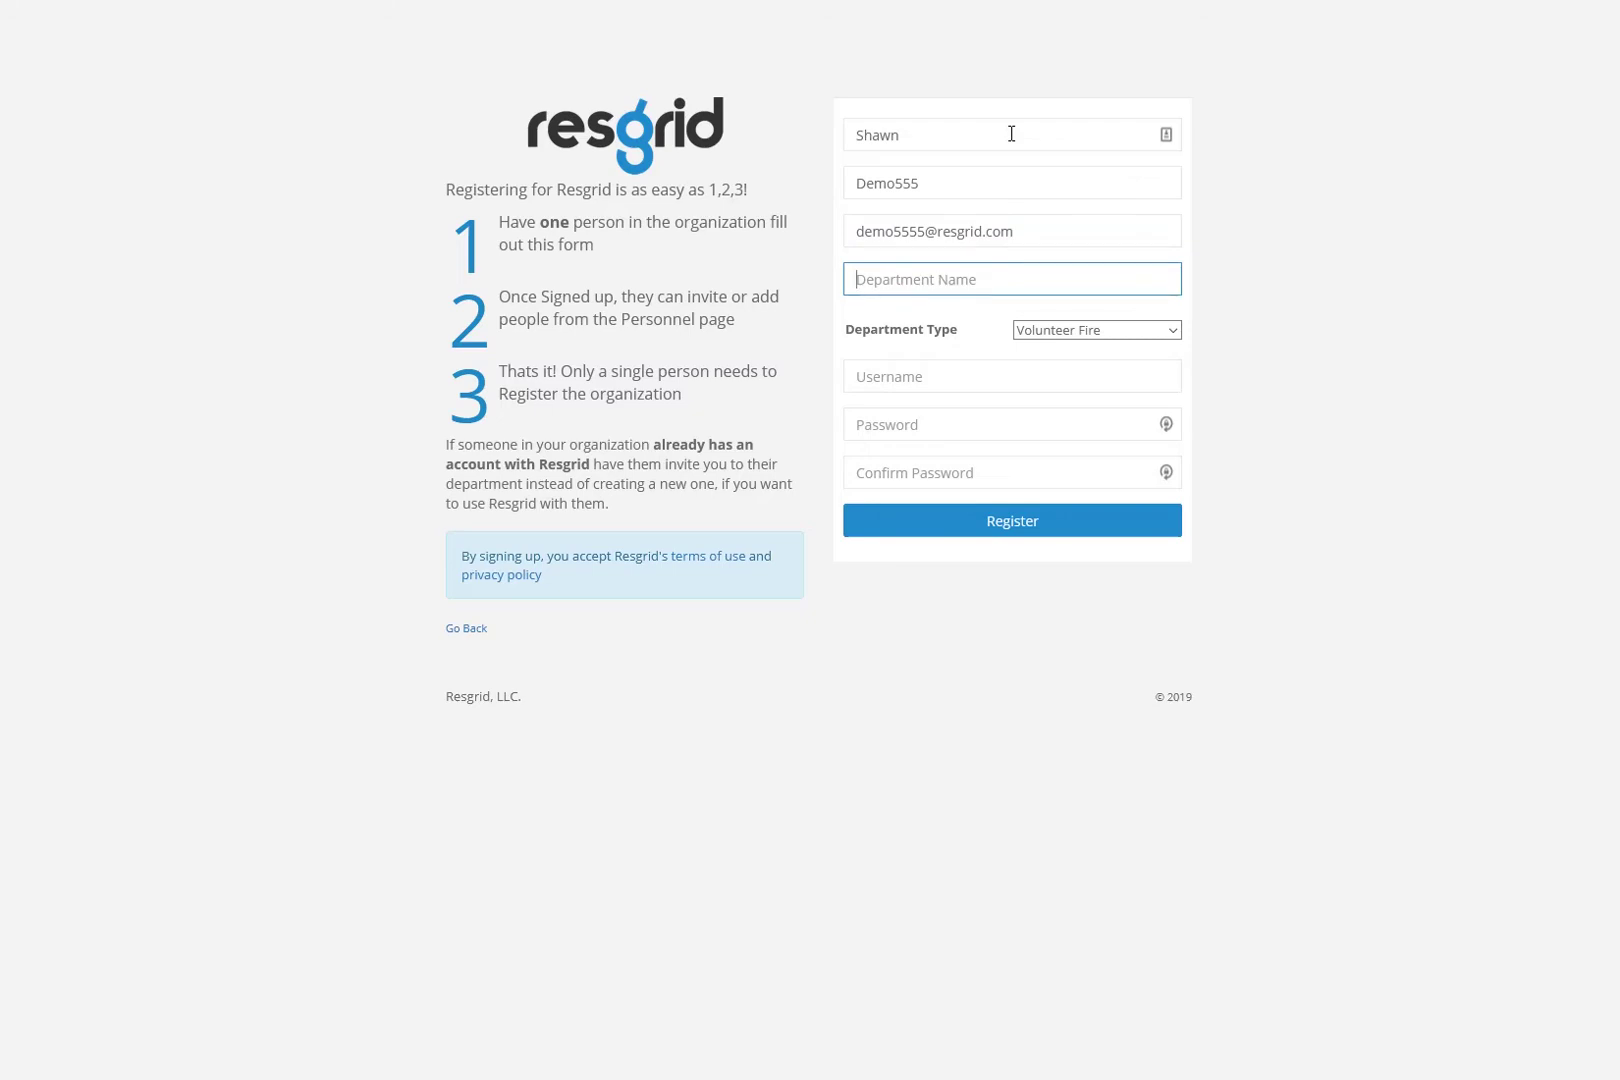
{"action": "type", "text": "Demo 5555"}
- Enter a username, paste the same password into both password fields, and submit the registration
{"action": "left_click", "coordinate": [932, 377]}
{"action": "type", "text": "demo55555"}
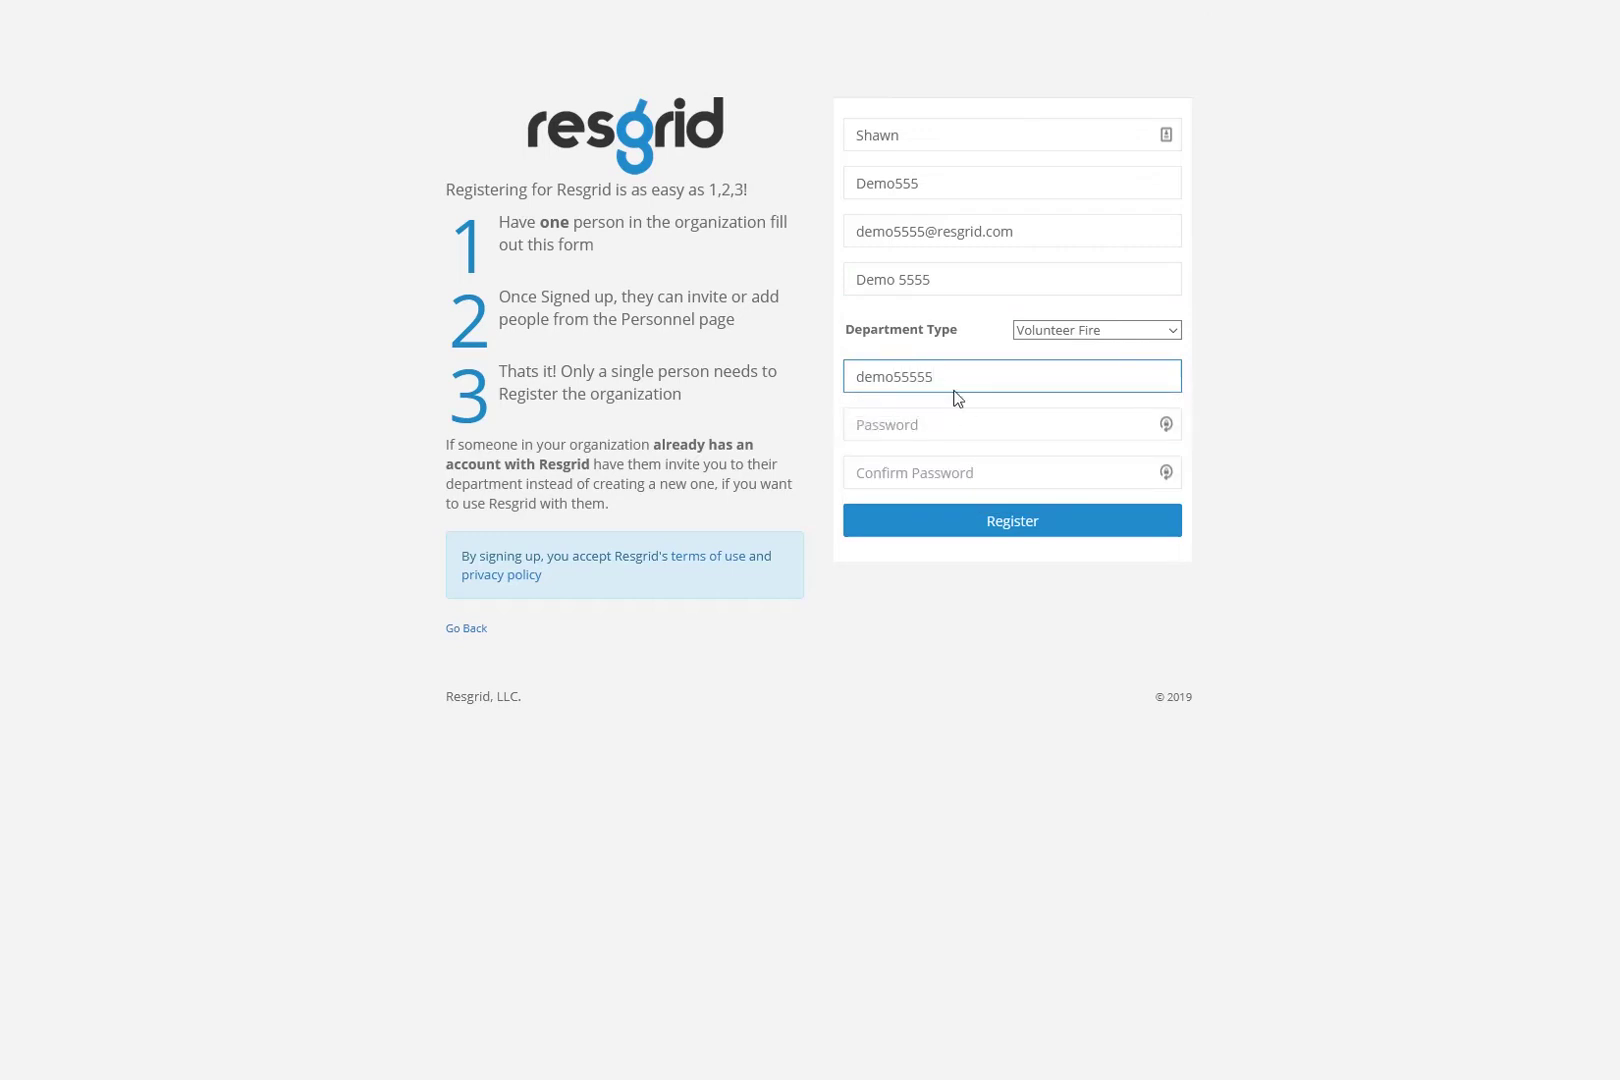
{"action": "double_click", "coordinate": [935, 372]}
{"action": "left_click", "coordinate": [979, 430]}
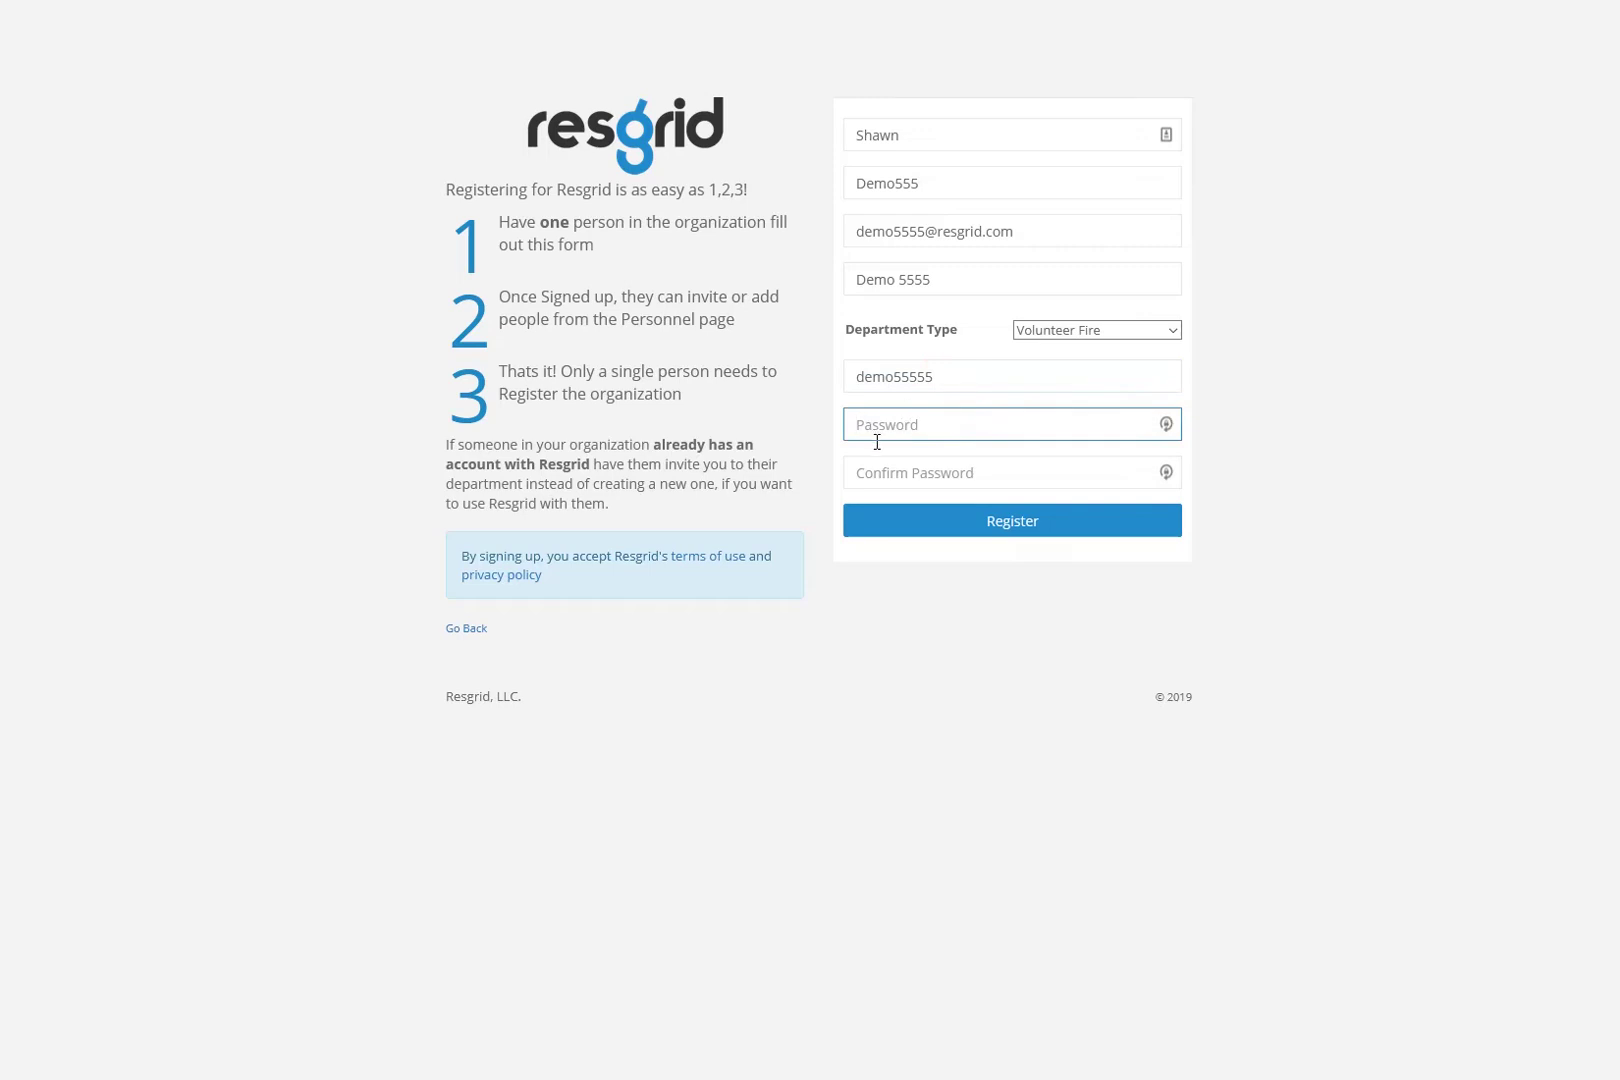
{"action": "key", "text": "ctrl+v"}
{"action": "left_click", "coordinate": [926, 470]}
{"action": "key", "text": "ctrl+v"}
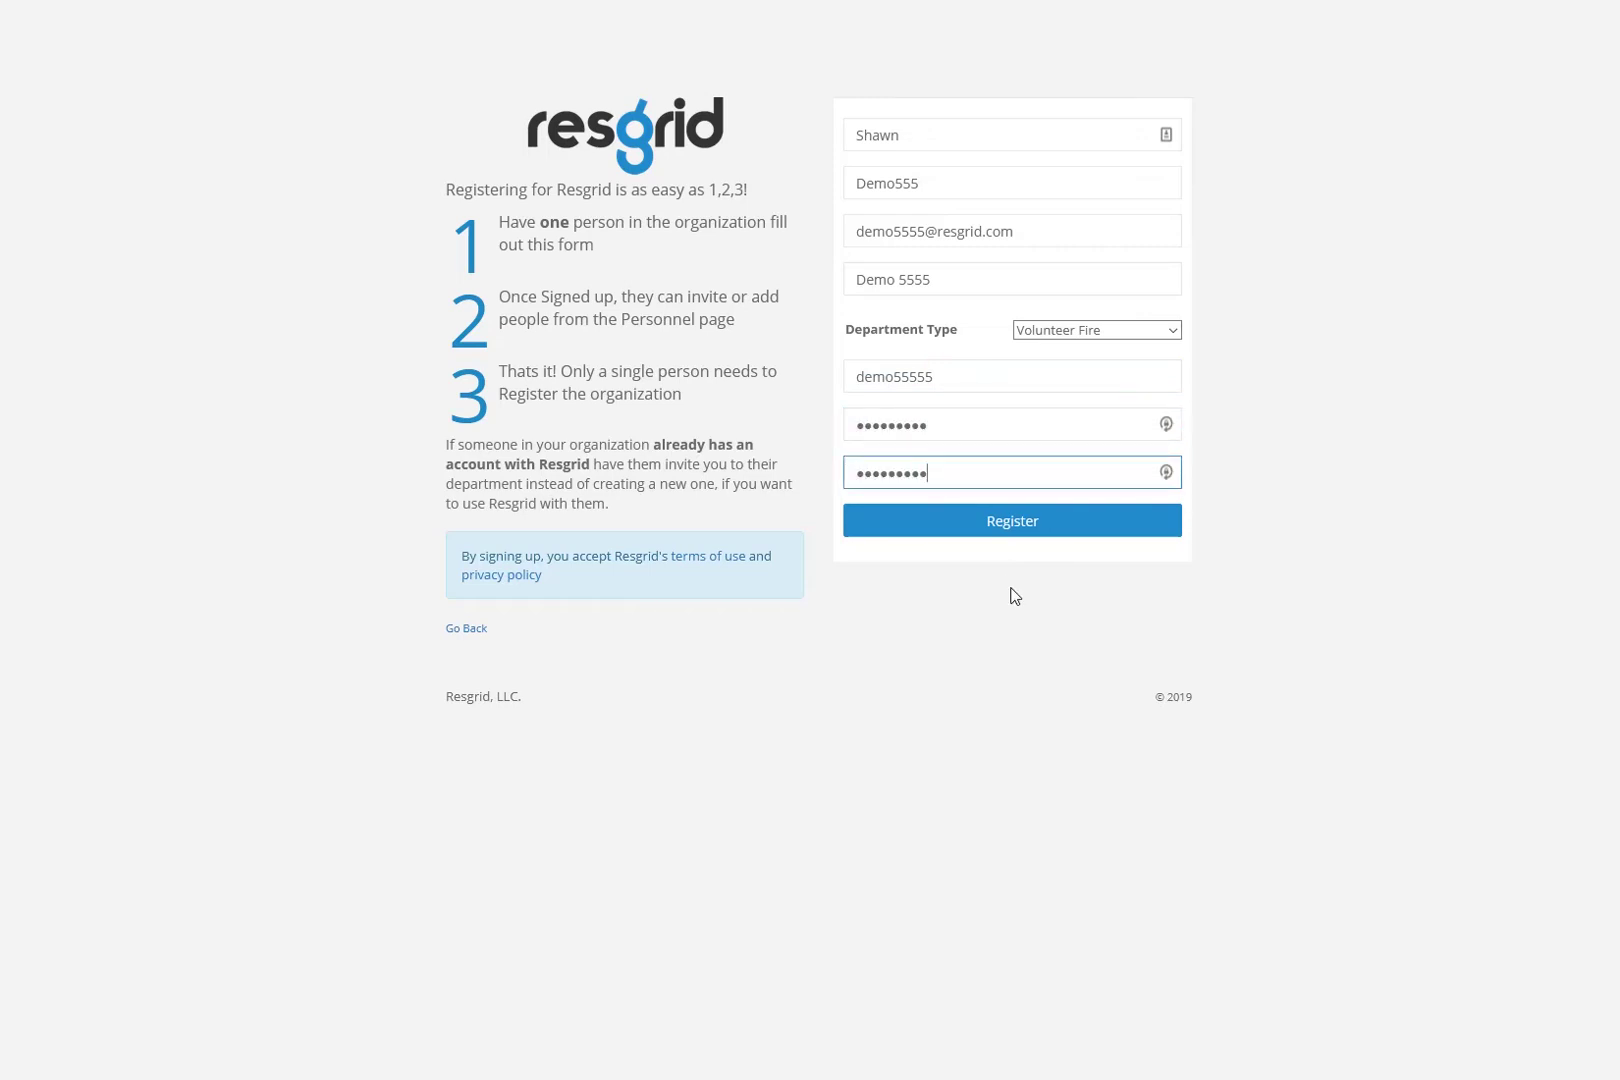
{"action": "left_click", "coordinate": [993, 538]}
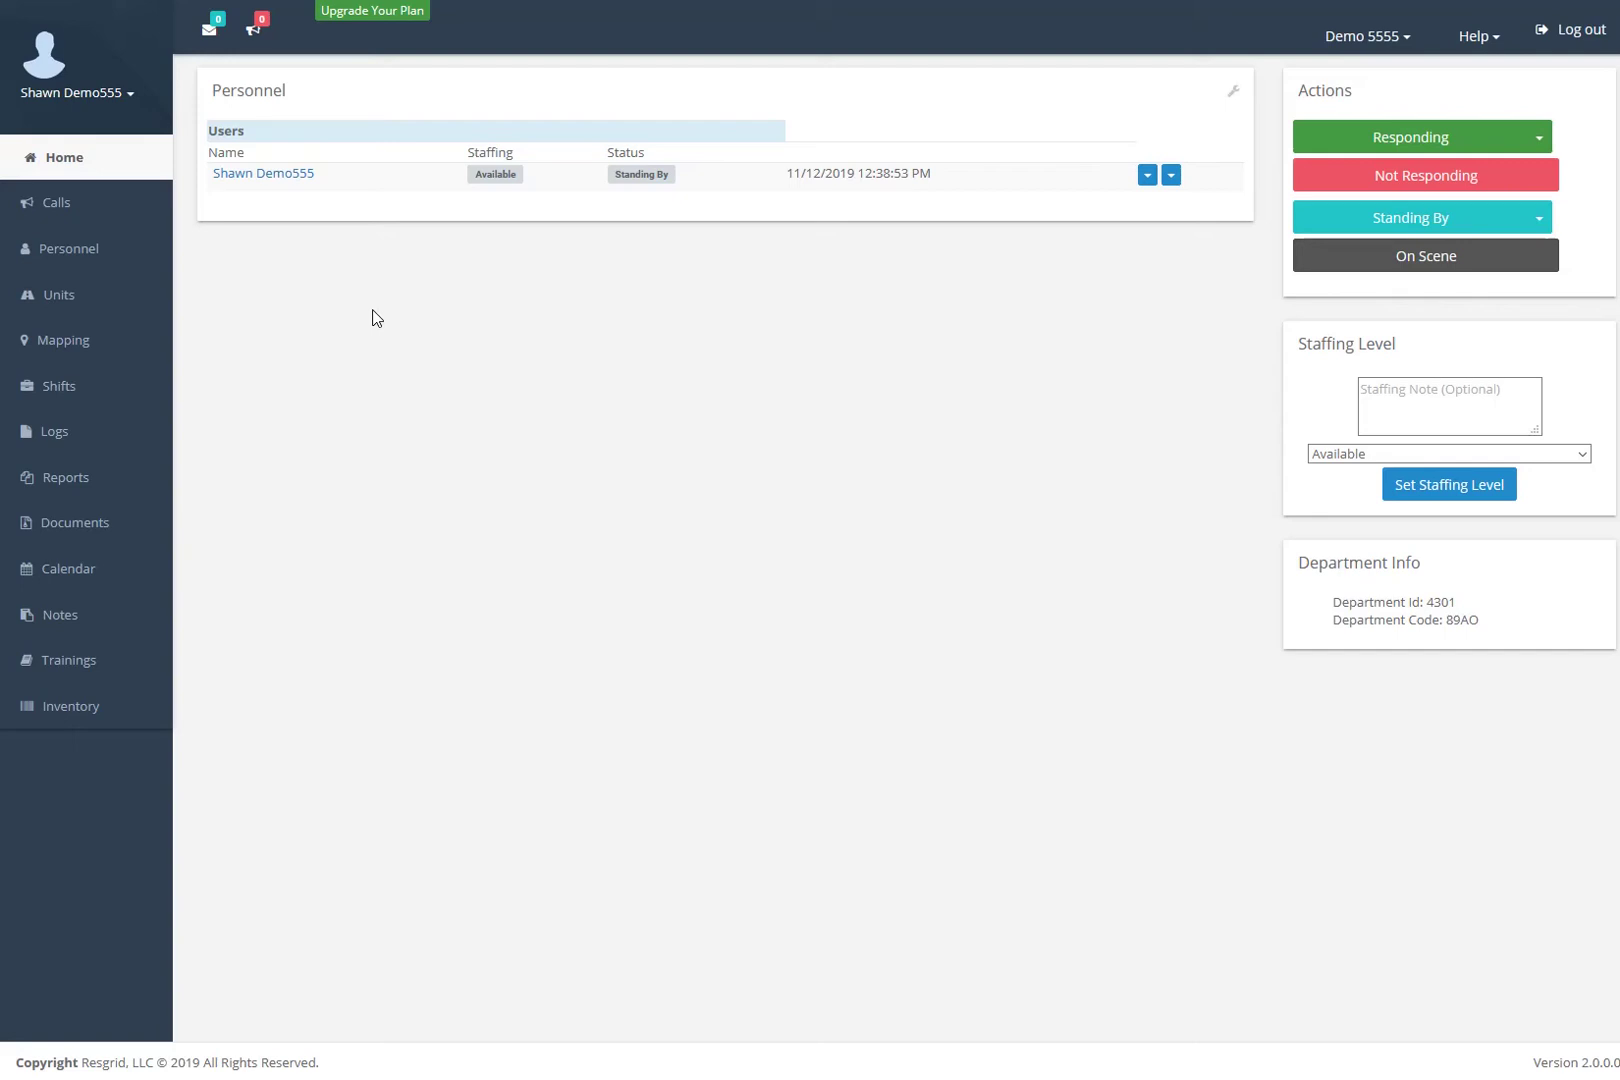
- Open the Personnel list for the new Demo 5555 department
{"action": "left_click", "coordinate": [97, 257]}
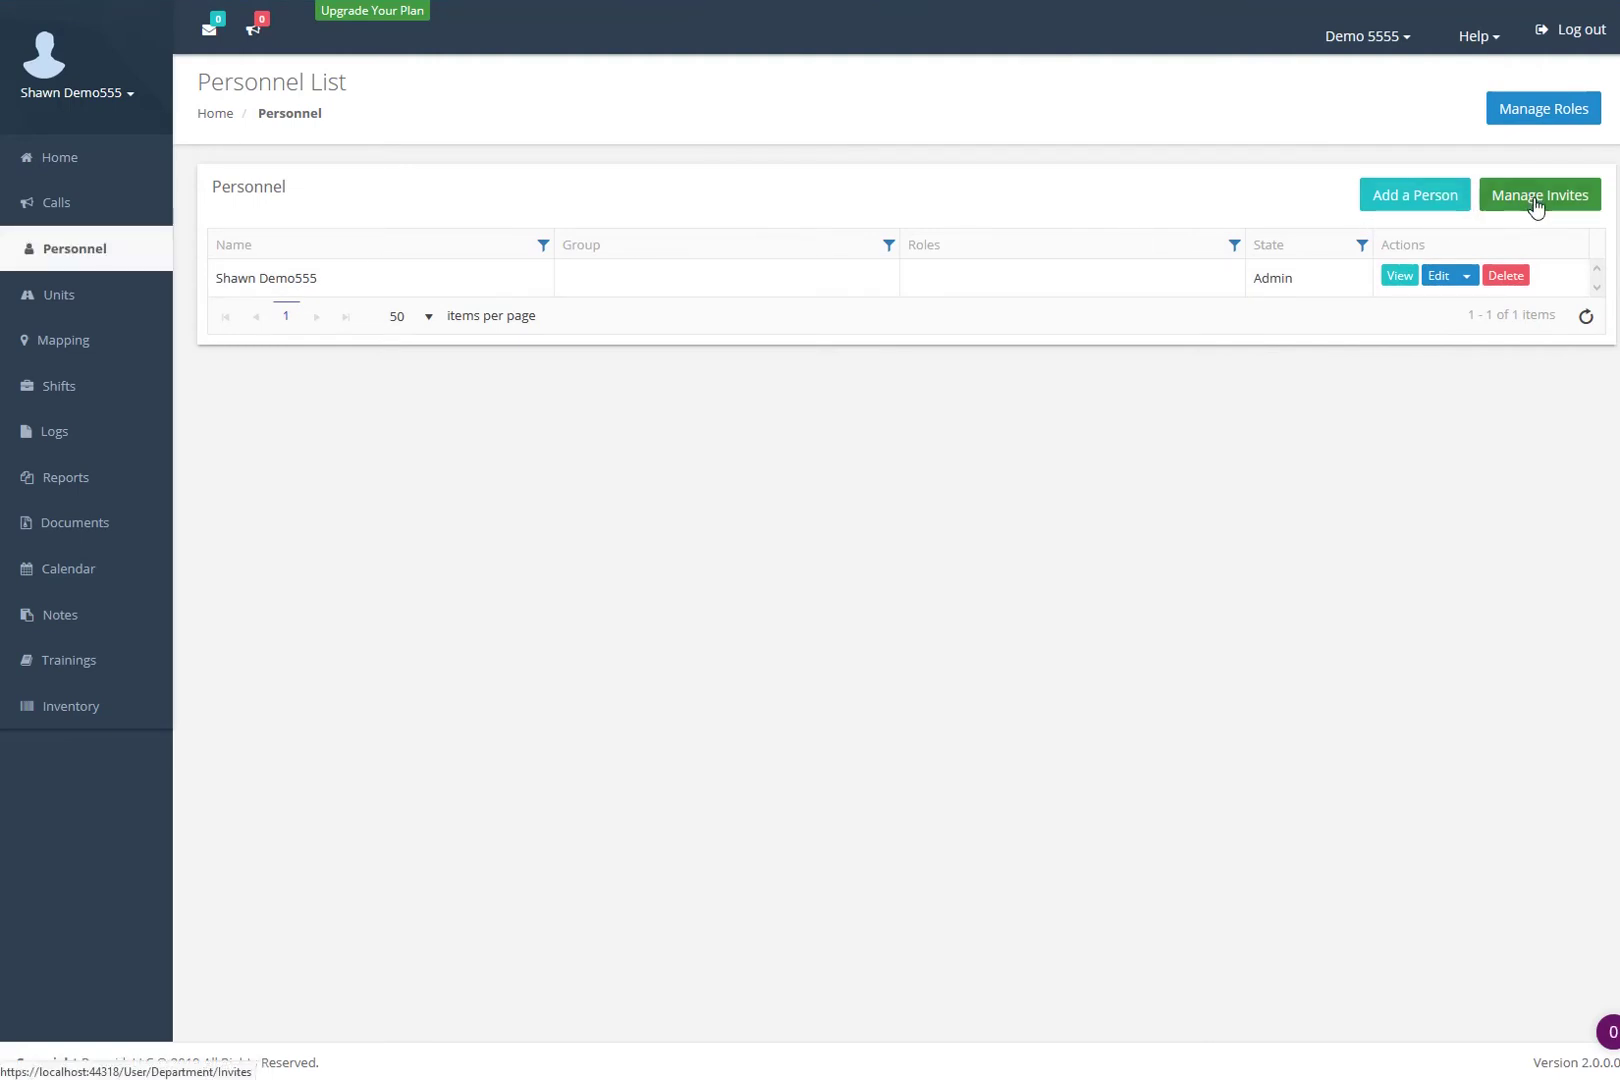
{"action": "left_click", "coordinate": [1404, 205]}
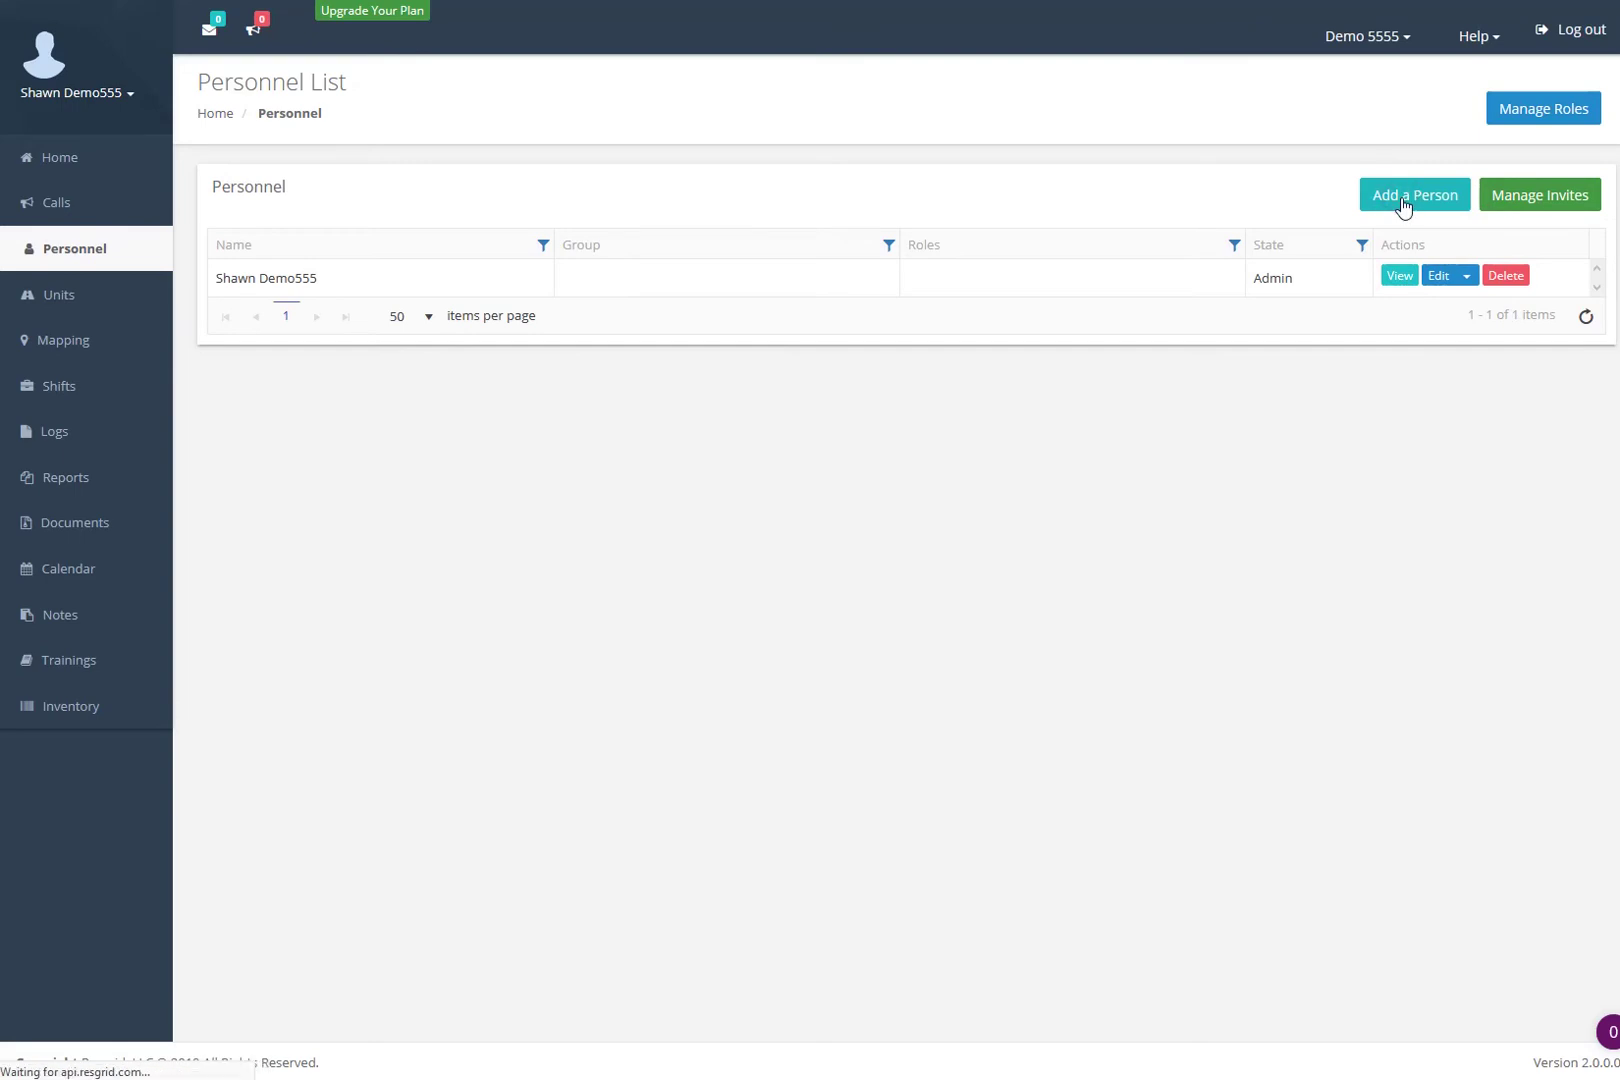
{"action": "scroll", "coordinate": [360, 290], "scroll_direction": "down", "scroll_amount": 3}
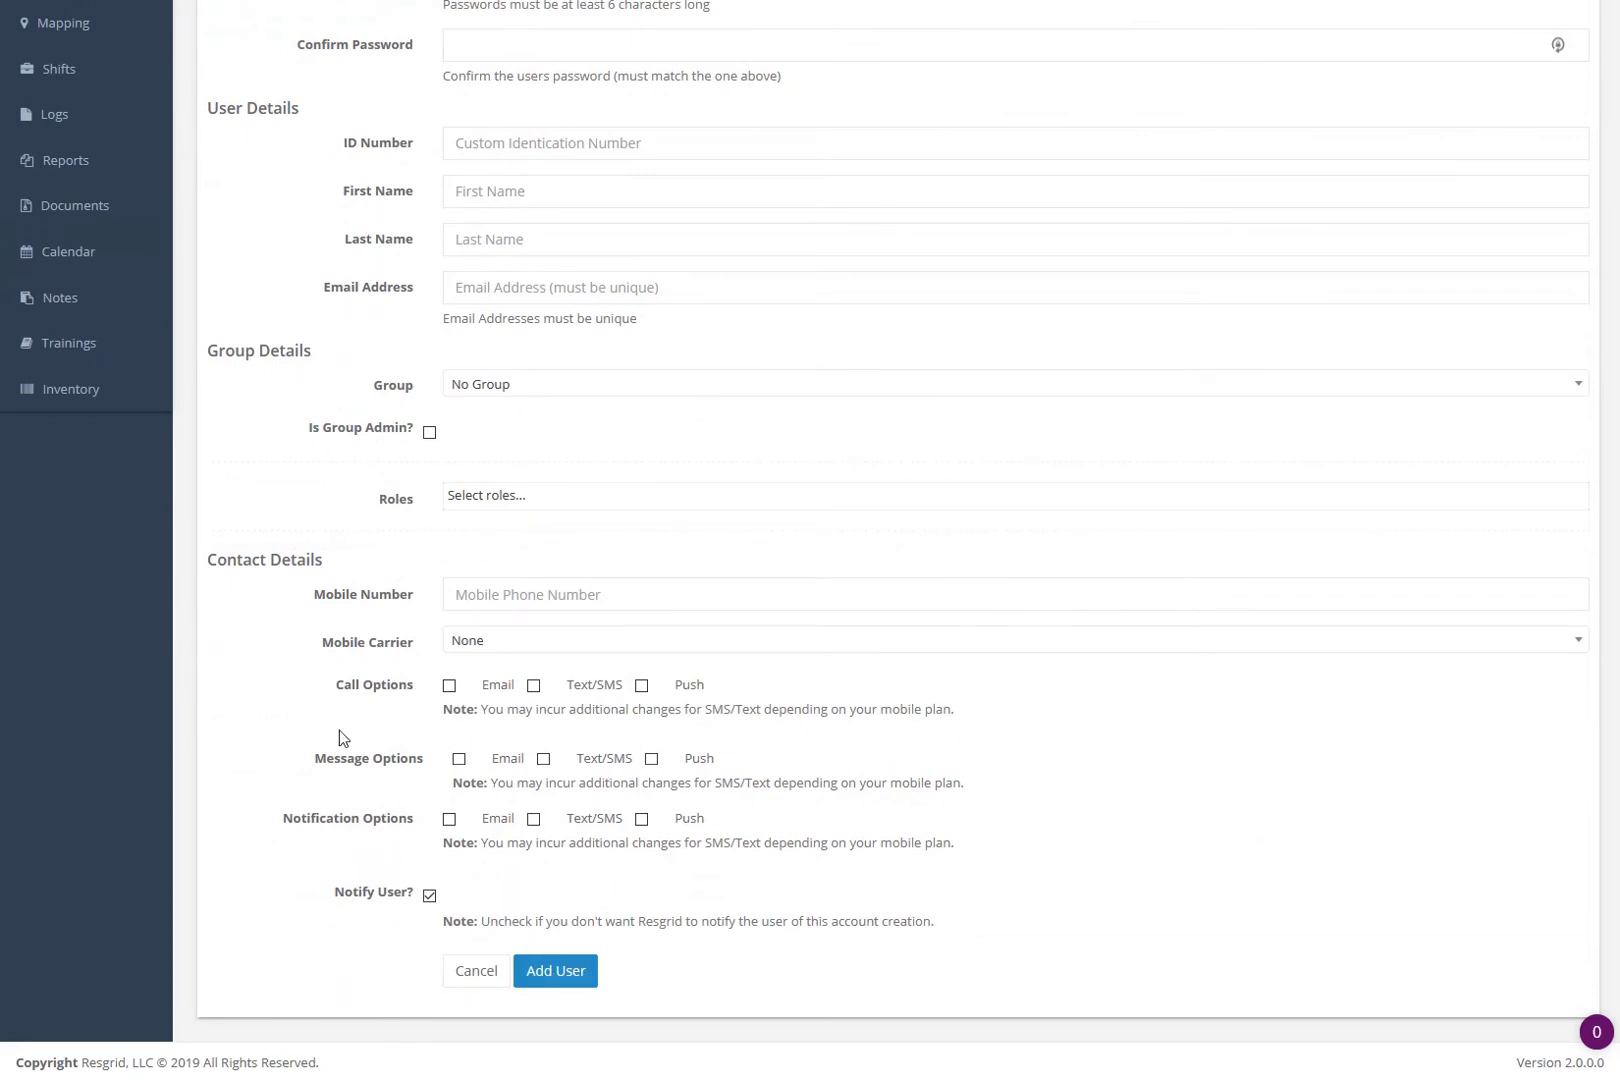
{"action": "left_click", "coordinate": [477, 986]}
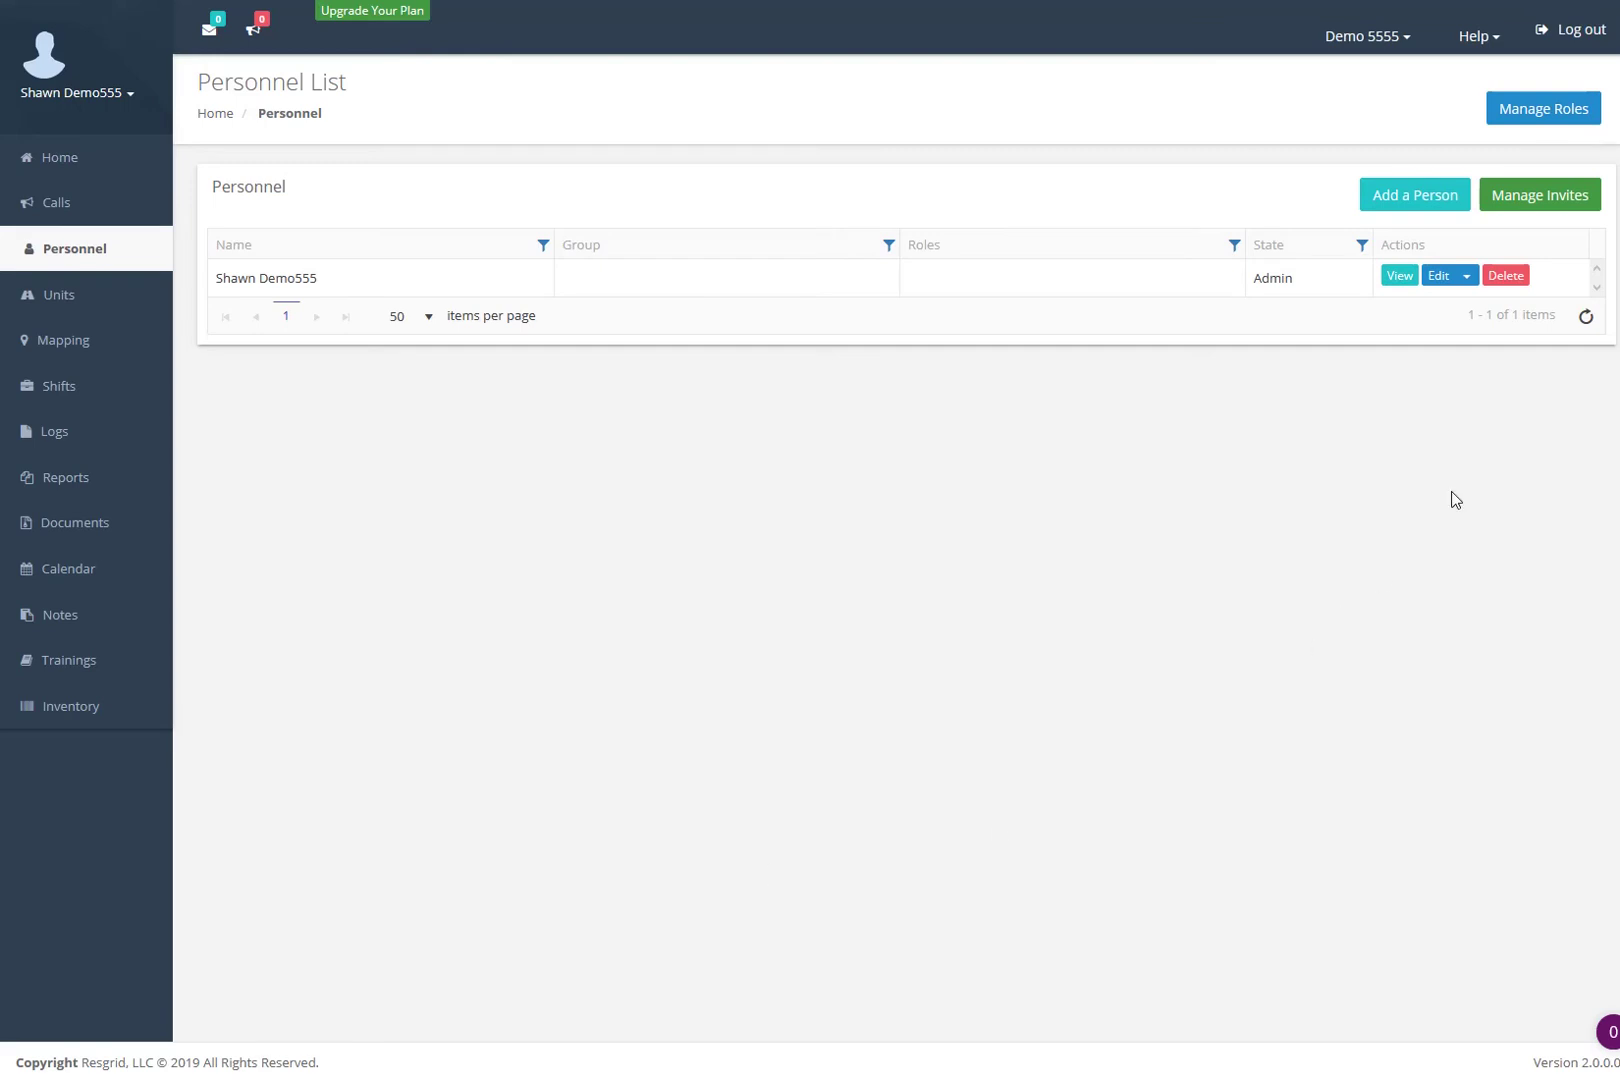
- On Manage Invites, enter two comma-separated invitee e-mail addresses, fixing the '.coim' typo to '.com'
{"action": "left_click", "coordinate": [1510, 212]}
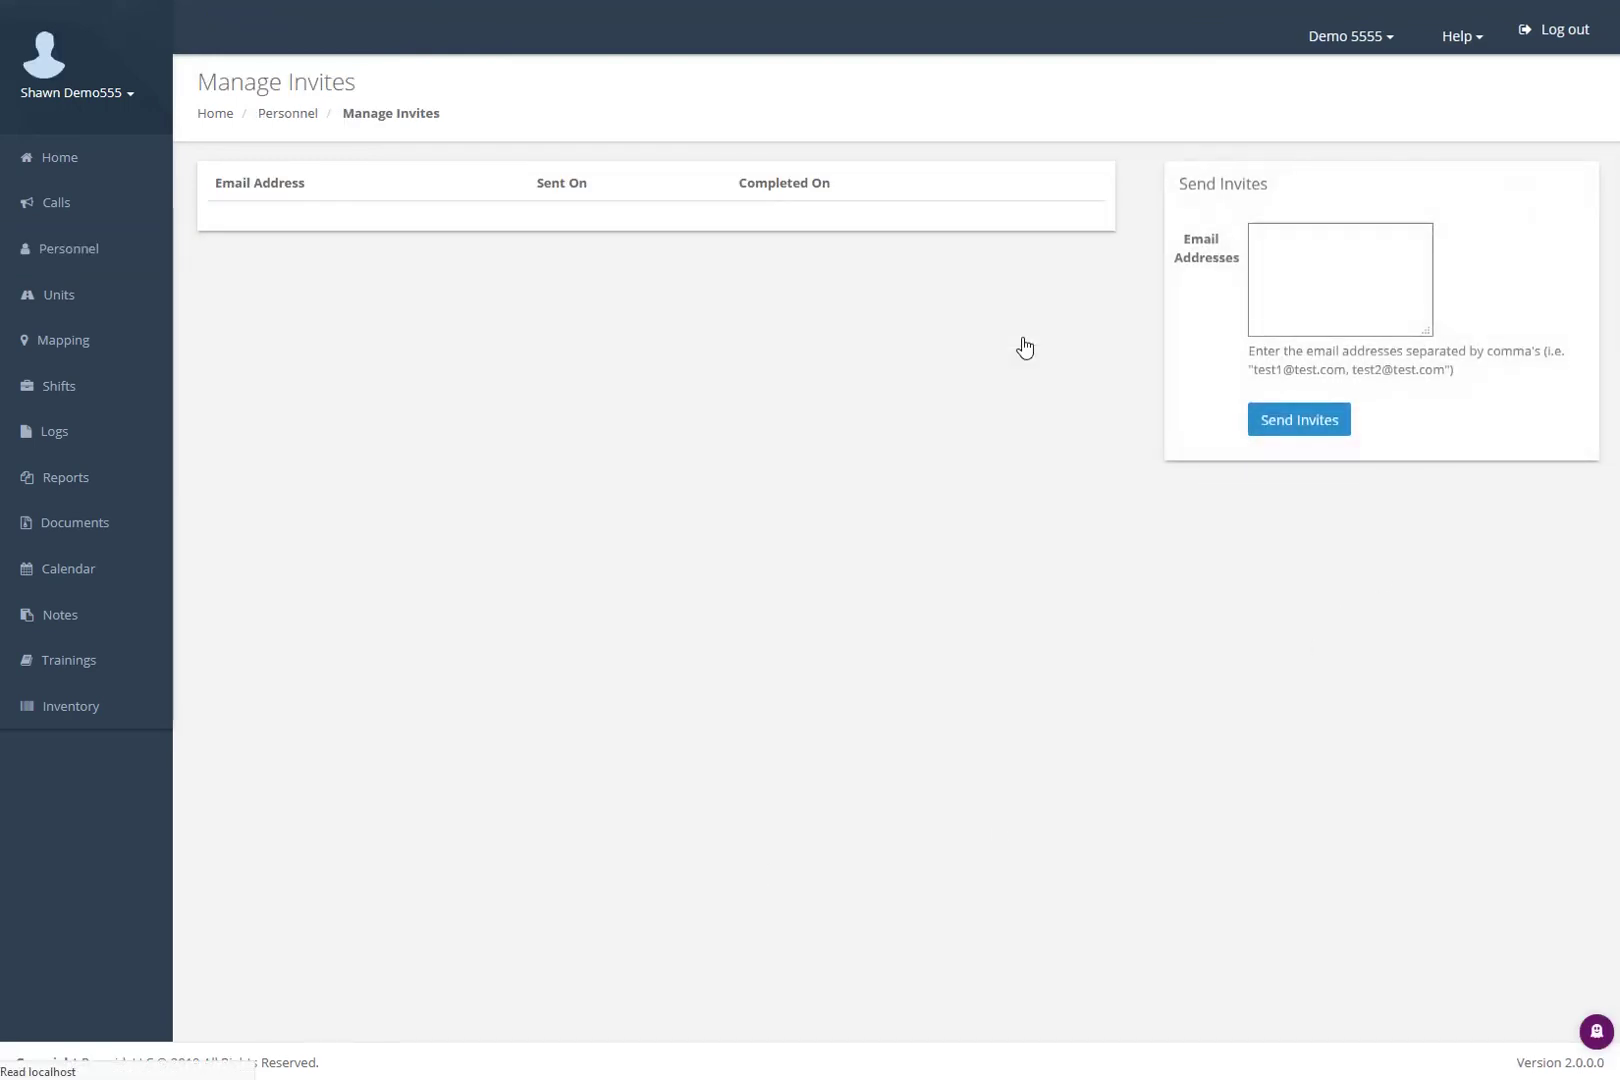
{"action": "left_click", "coordinate": [1288, 262]}
{"action": "left_click", "coordinate": [1295, 257]}
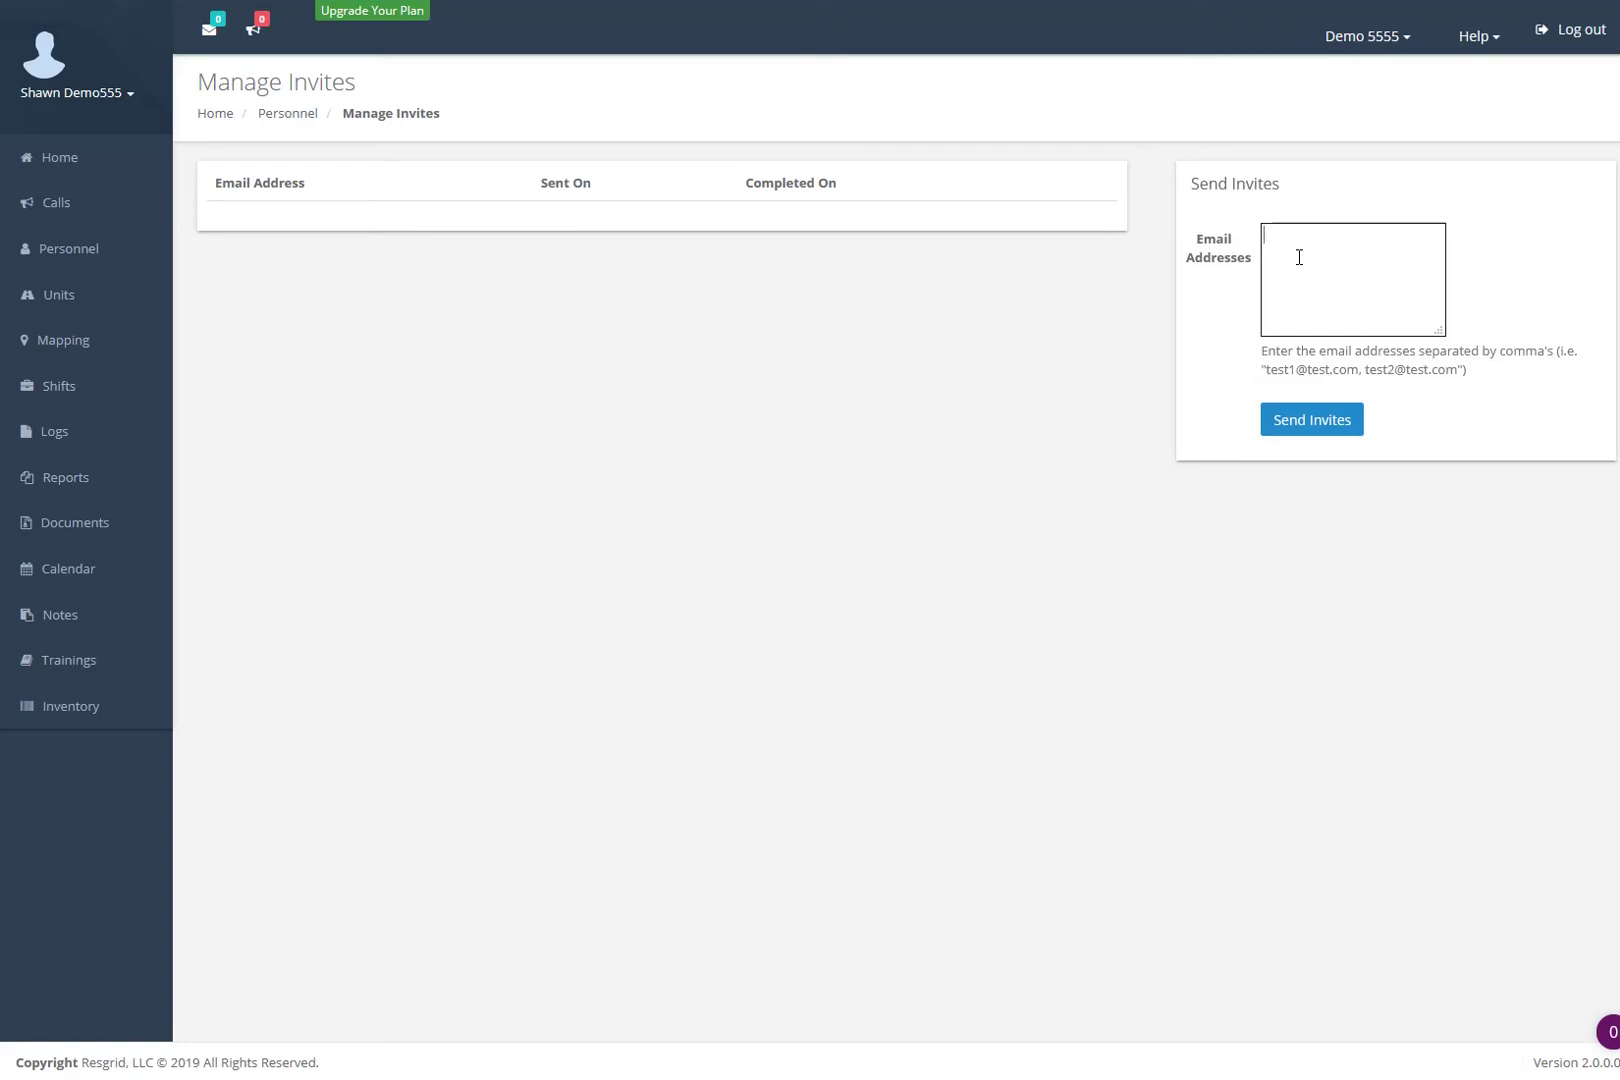
{"action": "type", "text": "test1@resgrid.com, test2@resgrid.coim"}
{"action": "key", "text": "BackSpace"}
{"action": "key", "text": "BackSpace"}
{"action": "type", "text": "m"}
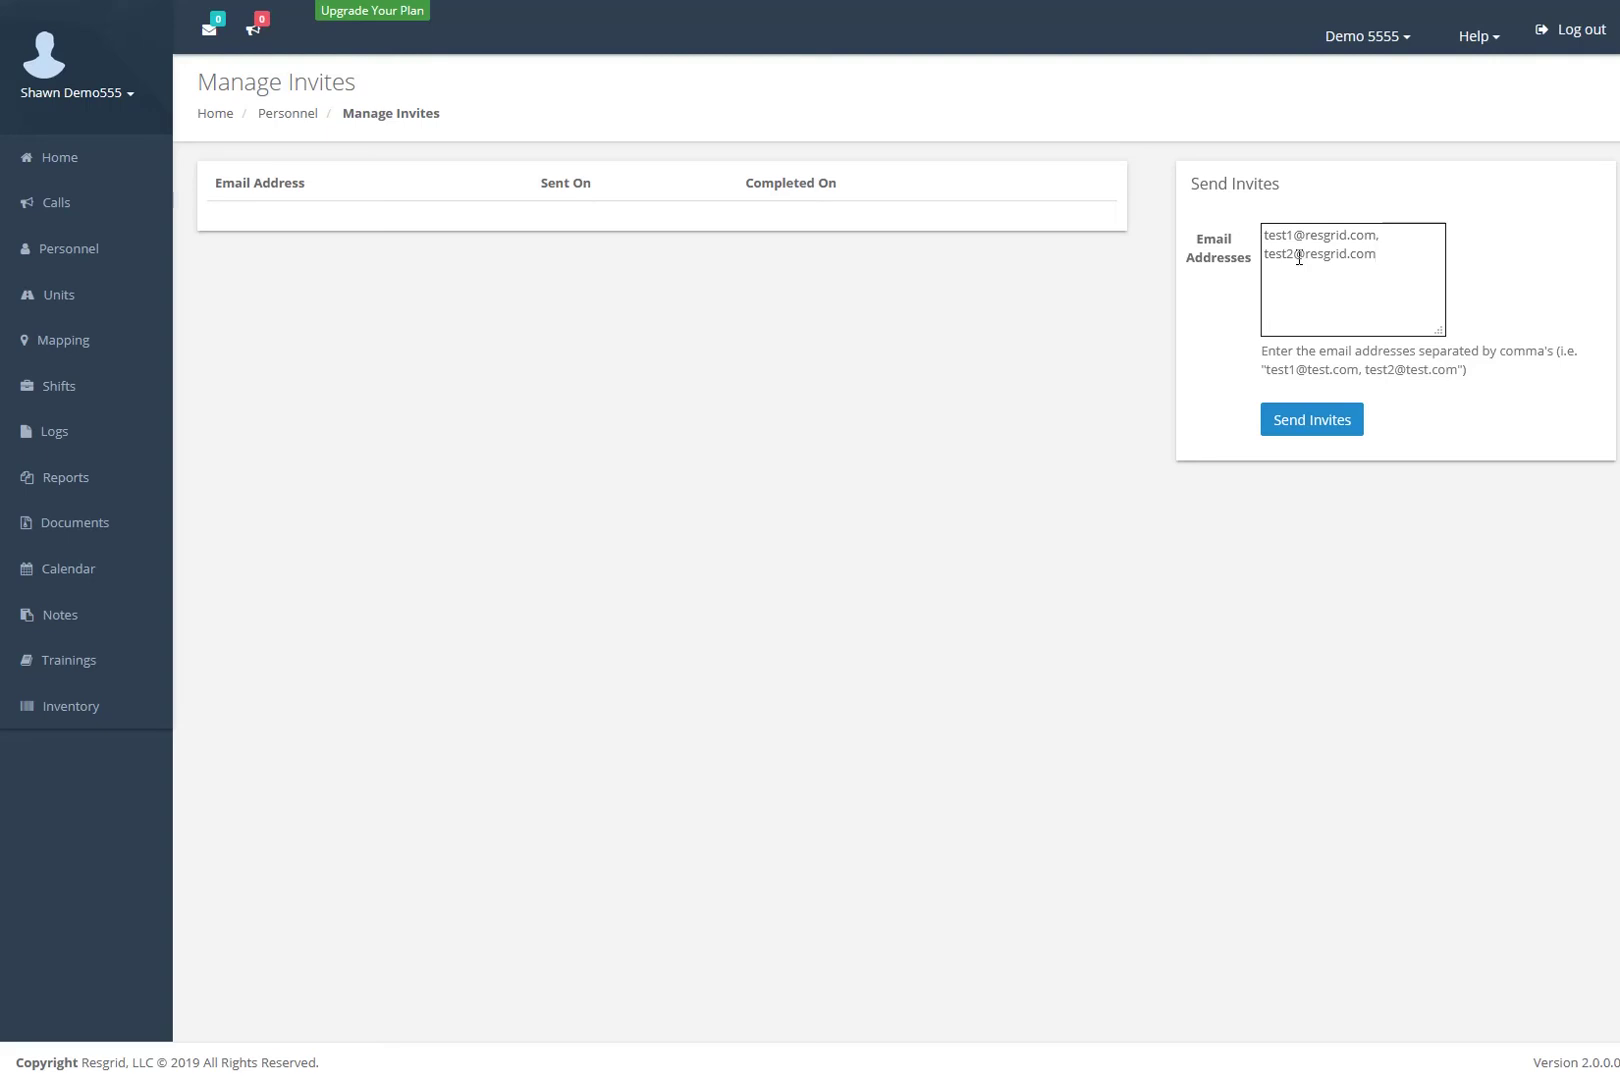
- Log out, look at the account creation and sign-up forms, then go to the Log In page
{"action": "left_click", "coordinate": [1583, 31]}
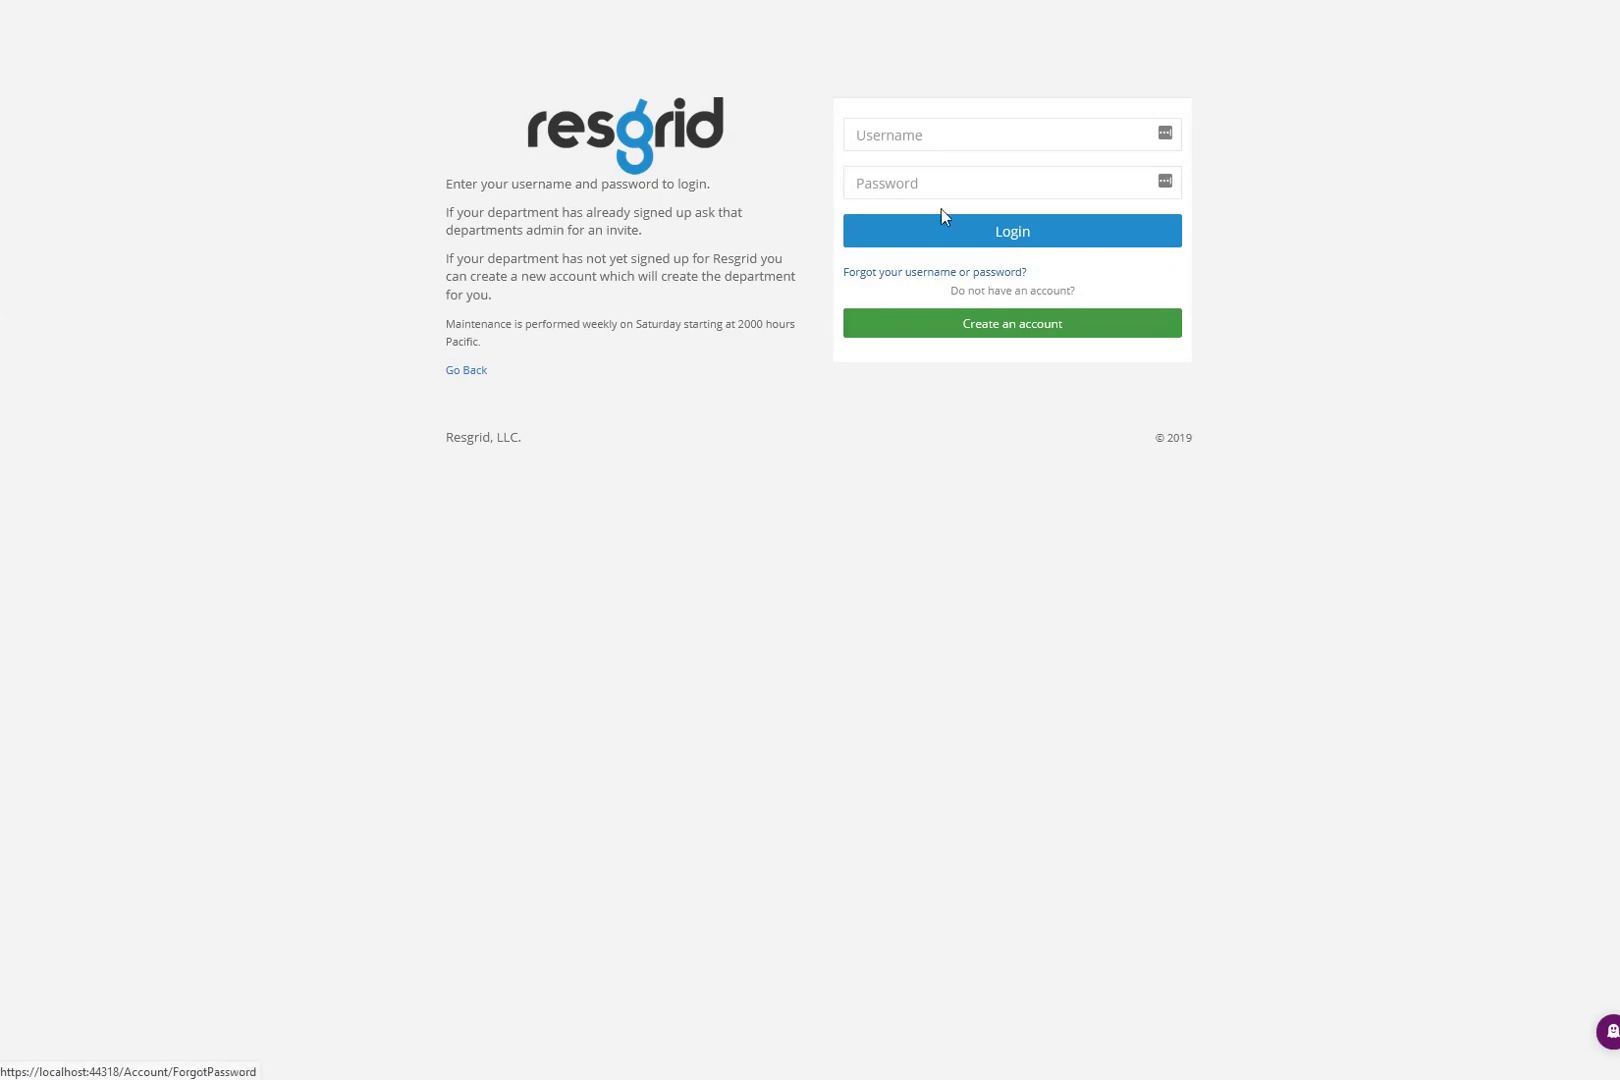
{"action": "left_click", "coordinate": [993, 328]}
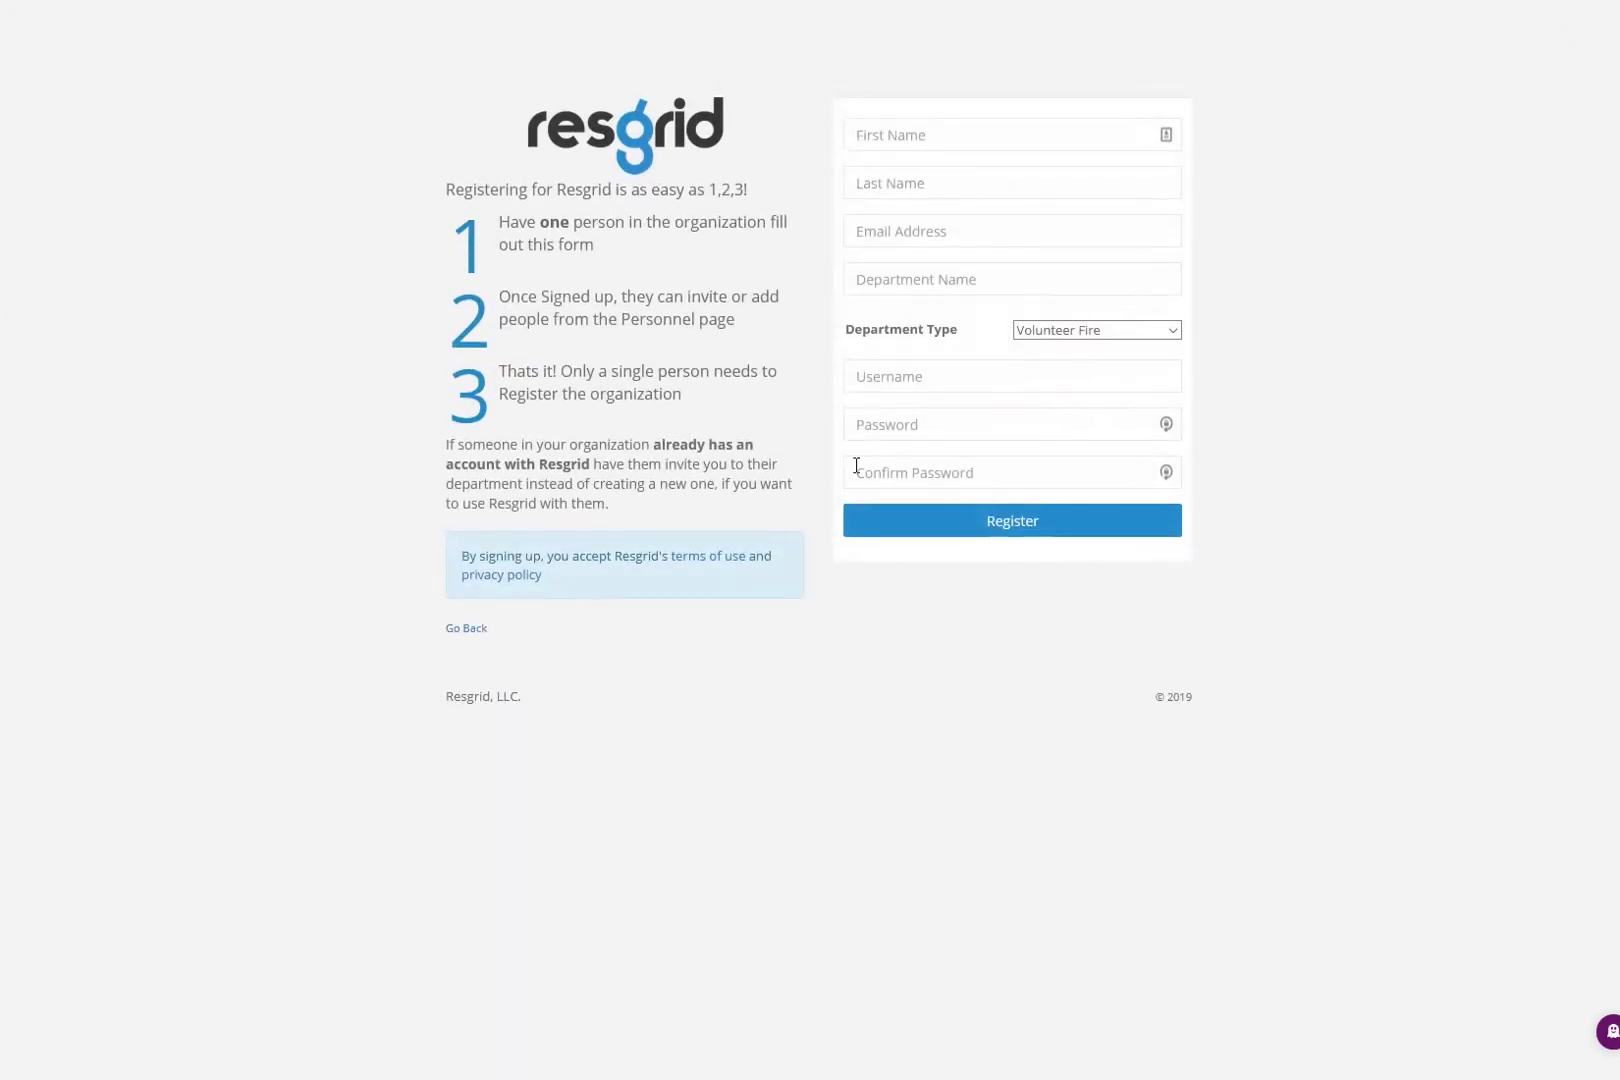
{"action": "left_click", "coordinate": [470, 640]}
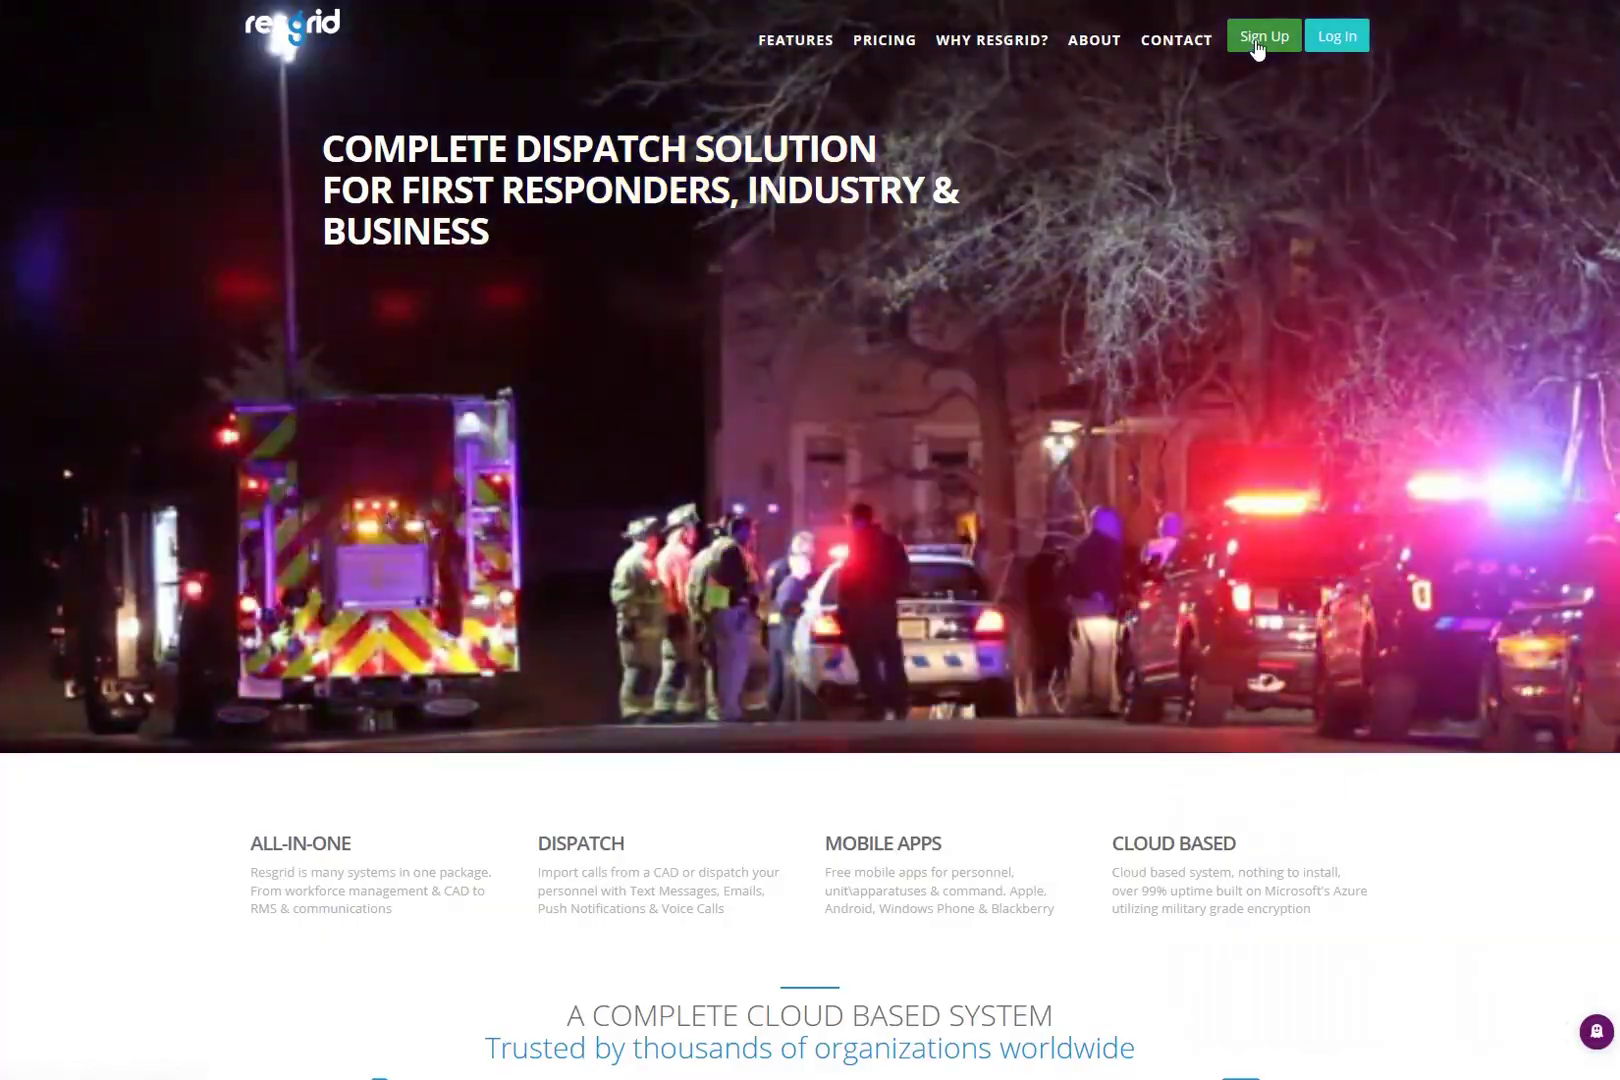
{"action": "left_click", "coordinate": [1256, 44]}
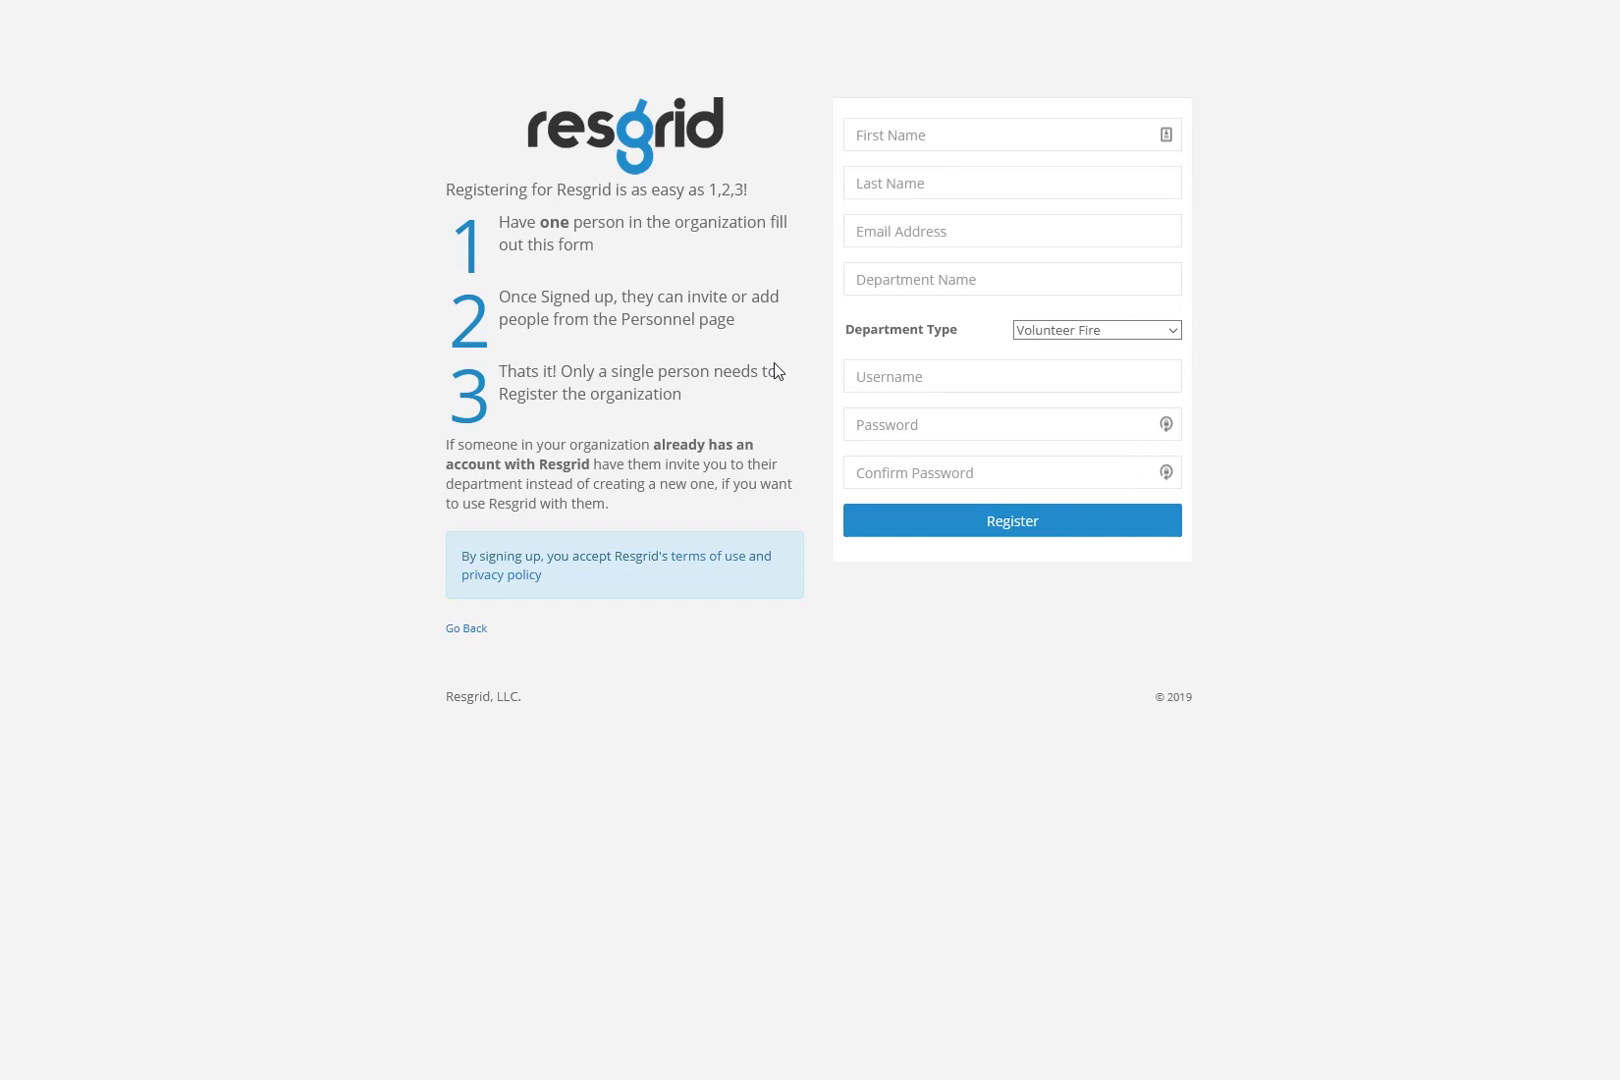
{"action": "left_click", "coordinate": [466, 629]}
{"action": "left_click", "coordinate": [1337, 36]}
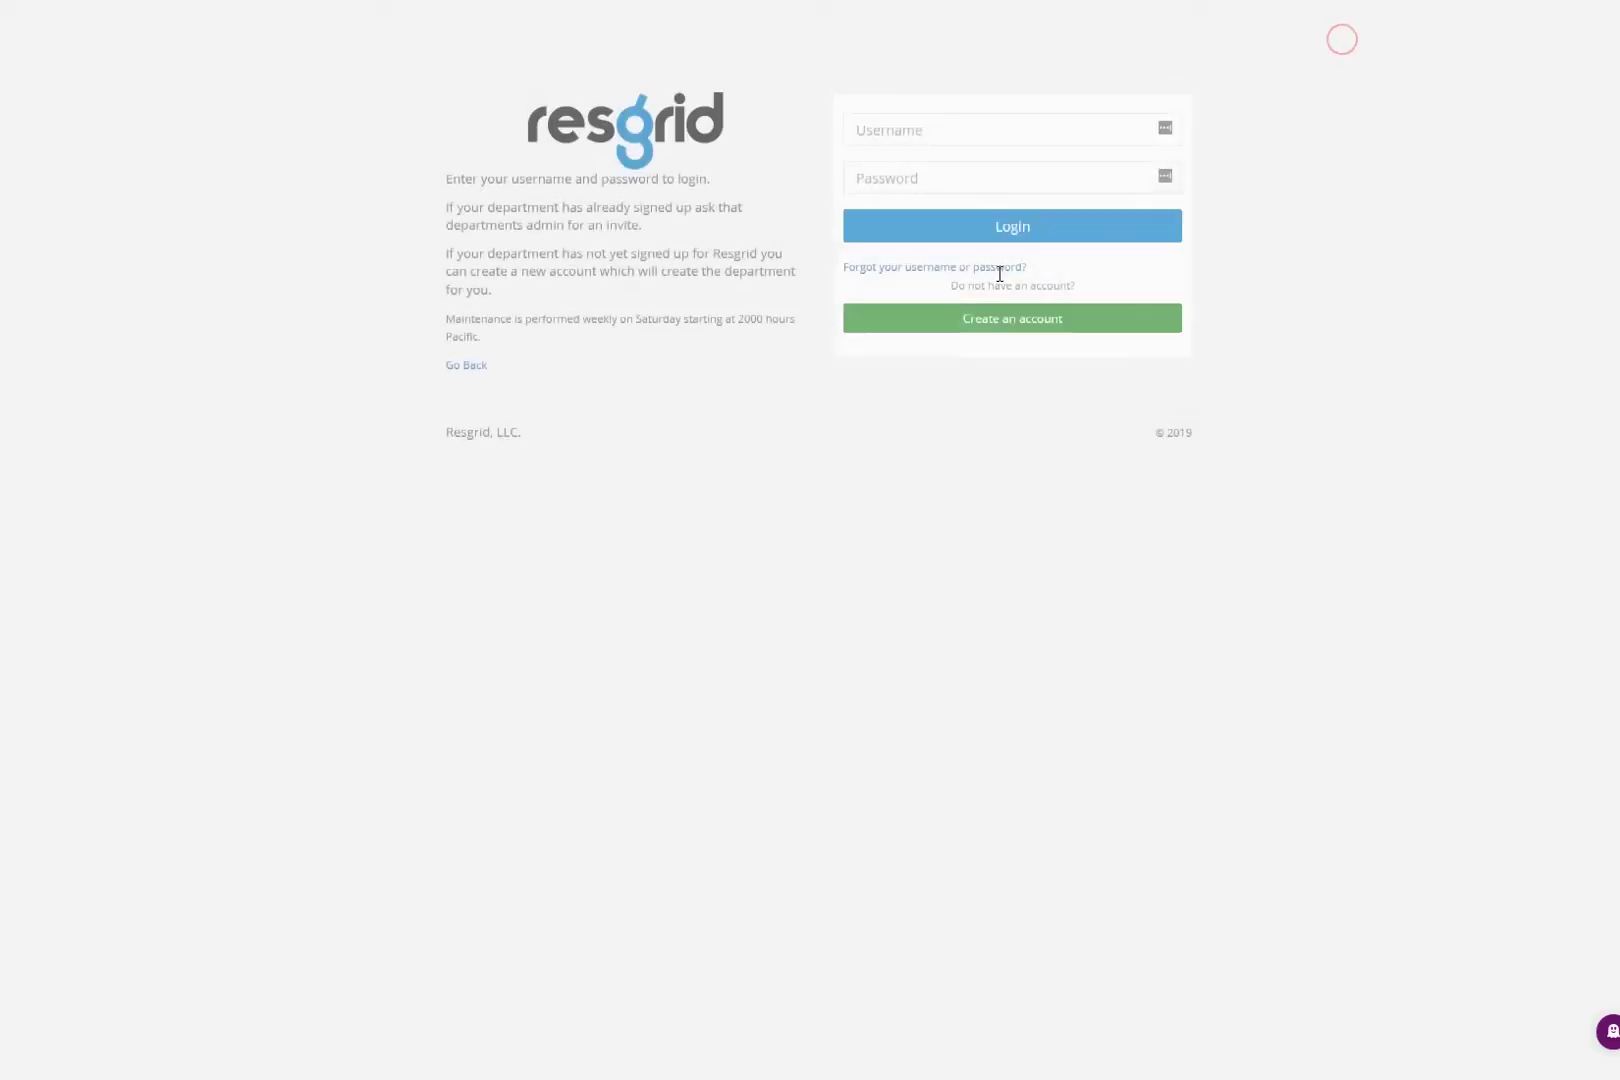